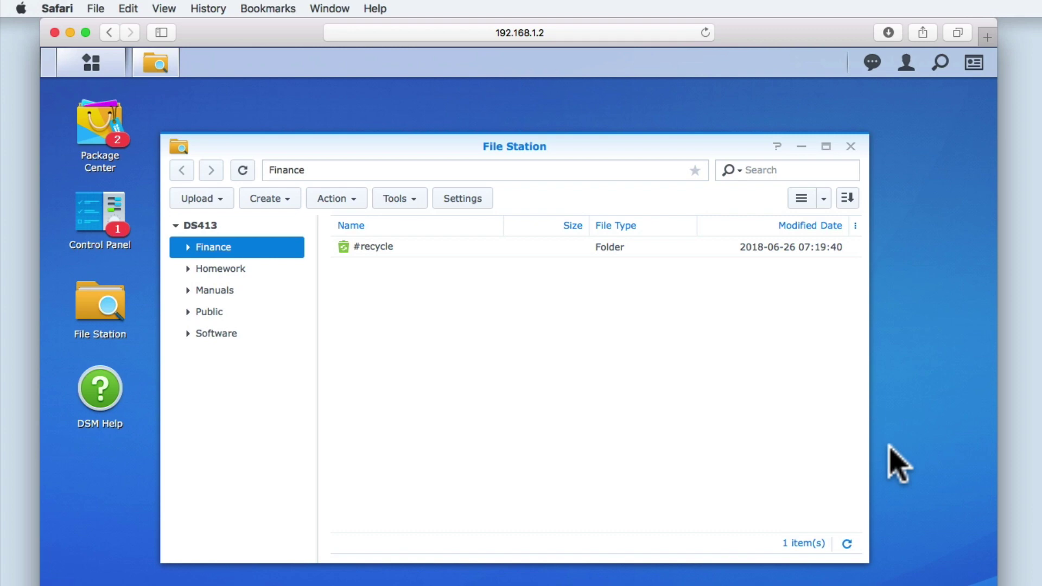
click(851, 147)
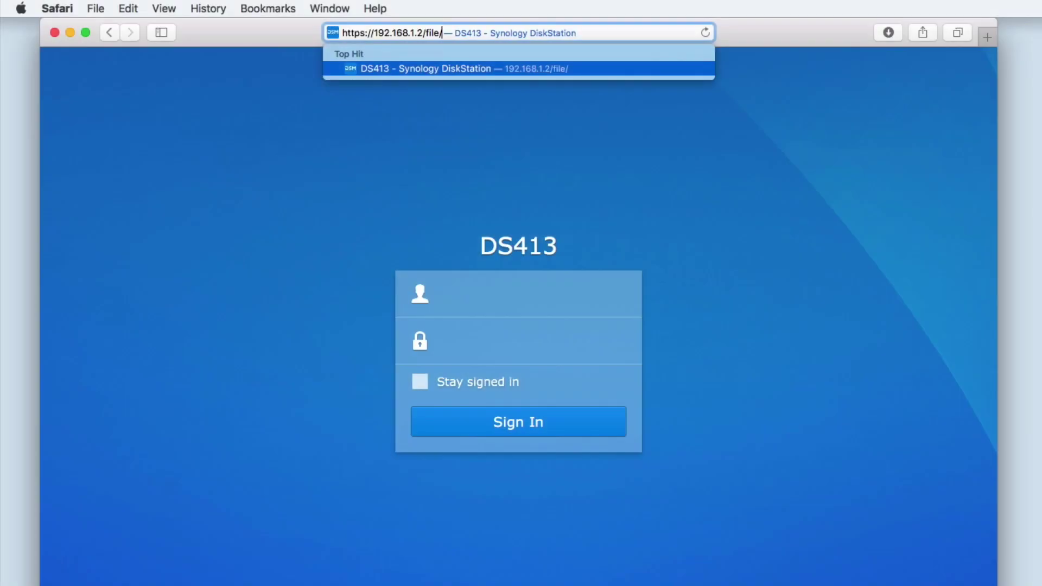
key(Return)
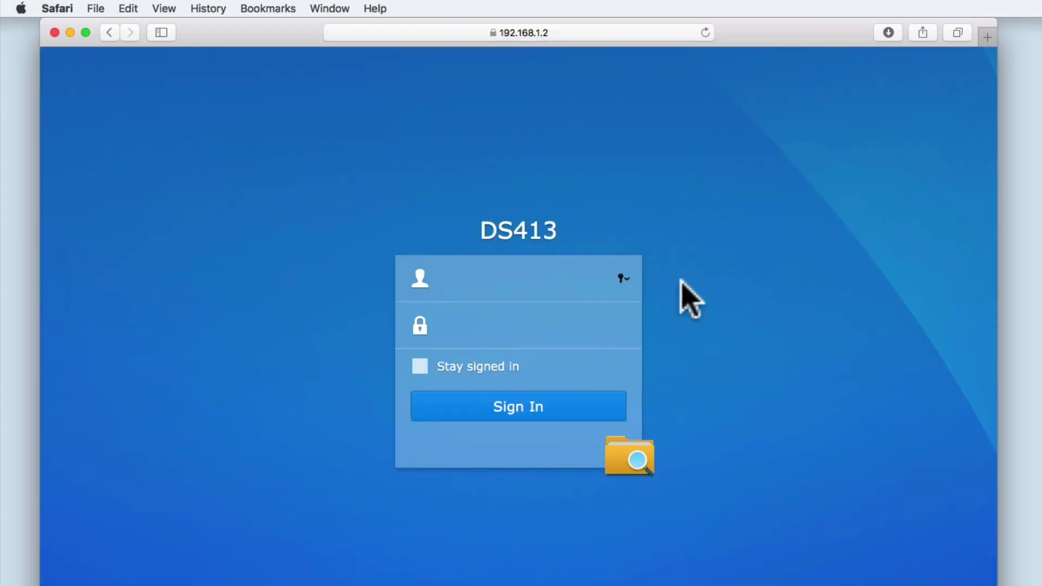
Sign in with the account's username and password, declining to save the password
text(mr meeseeks)
key(Tab)
text(••••••••)
click(571, 406)
click(586, 126)
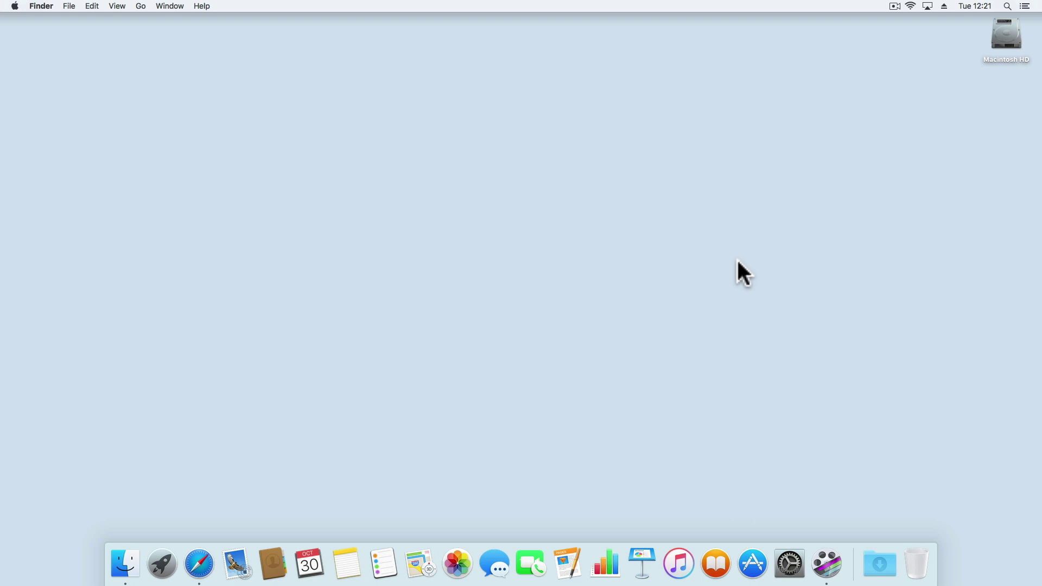
Open find.synology.com in Safari and connect to the DS413 at 192.168.1.2
click(201, 565)
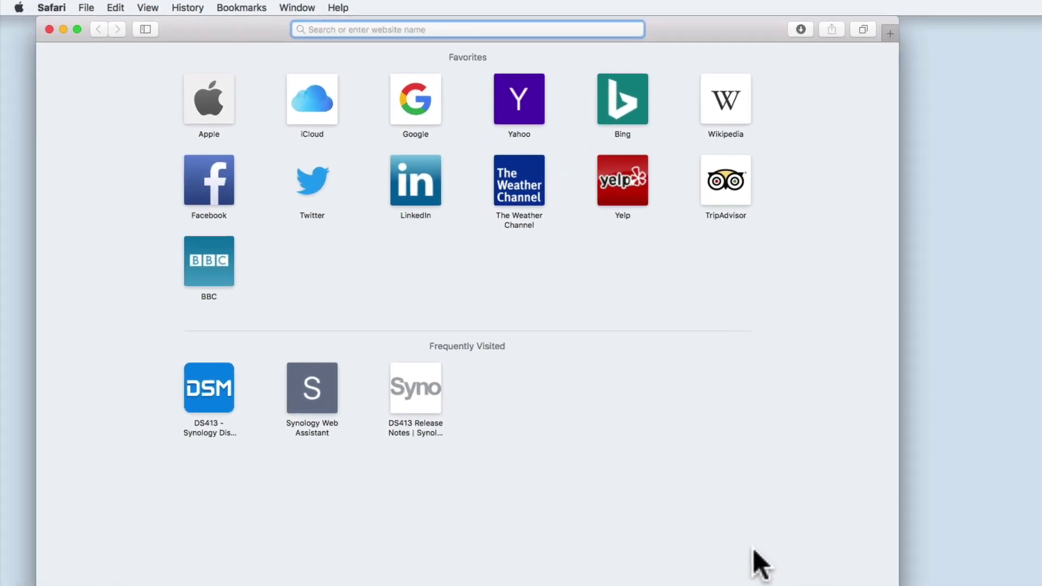
text(find.synology.com/)
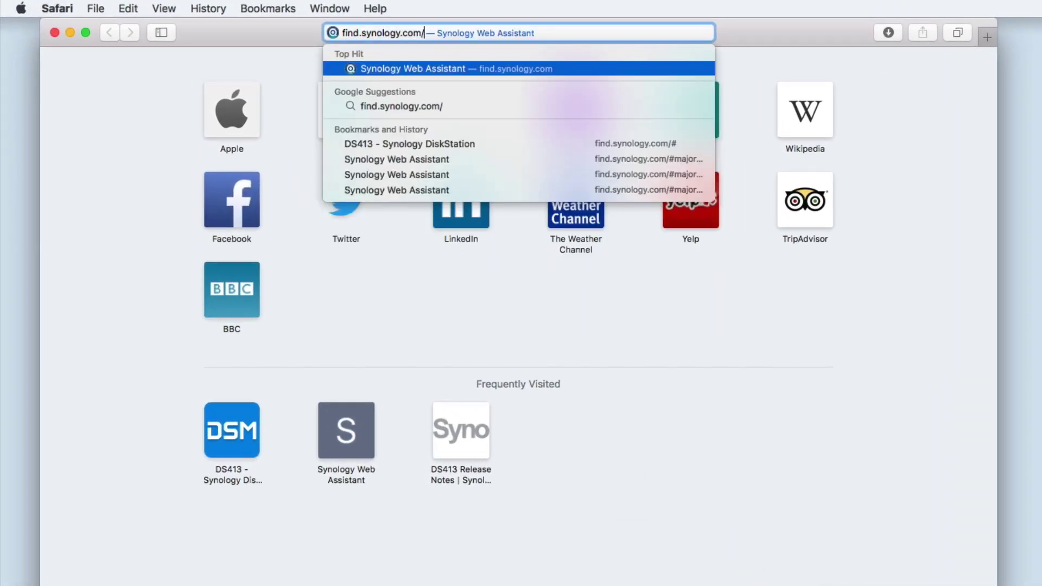
key(Return)
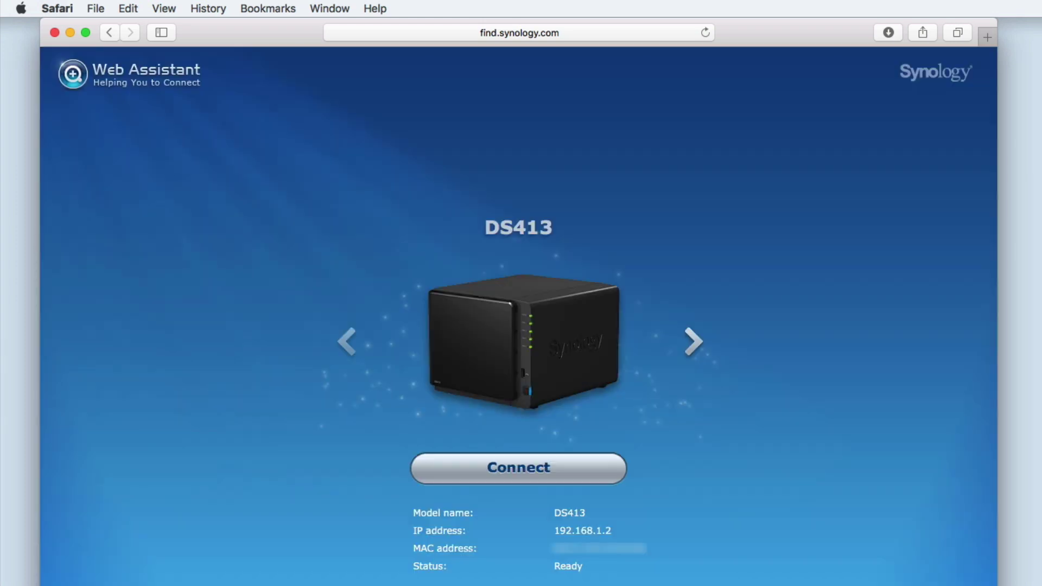
click(517, 467)
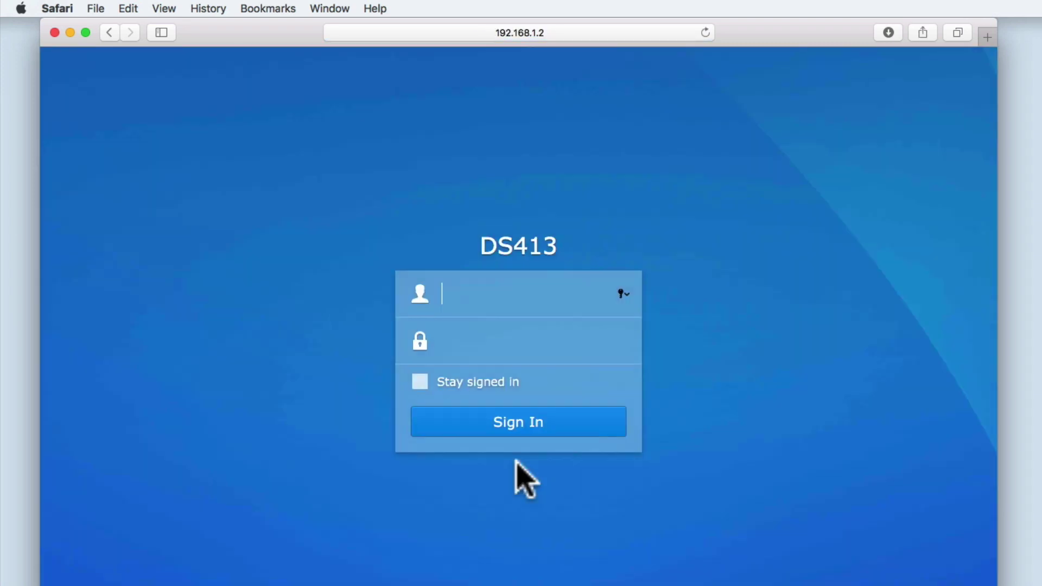
Sign in with the admin username and password, declining to save the password
text(administrator)
key(Tab)
text(********)
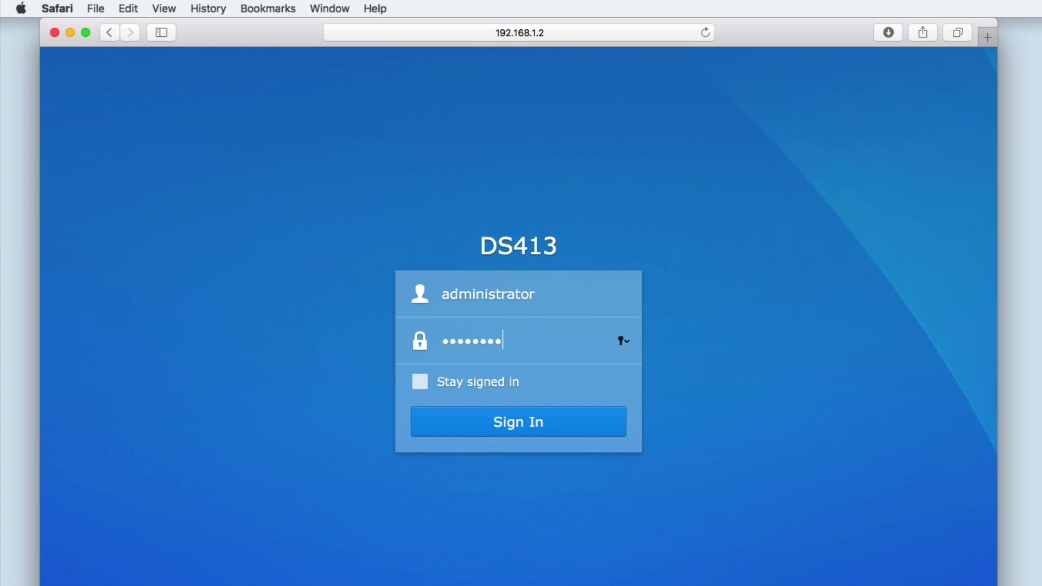
key(Return)
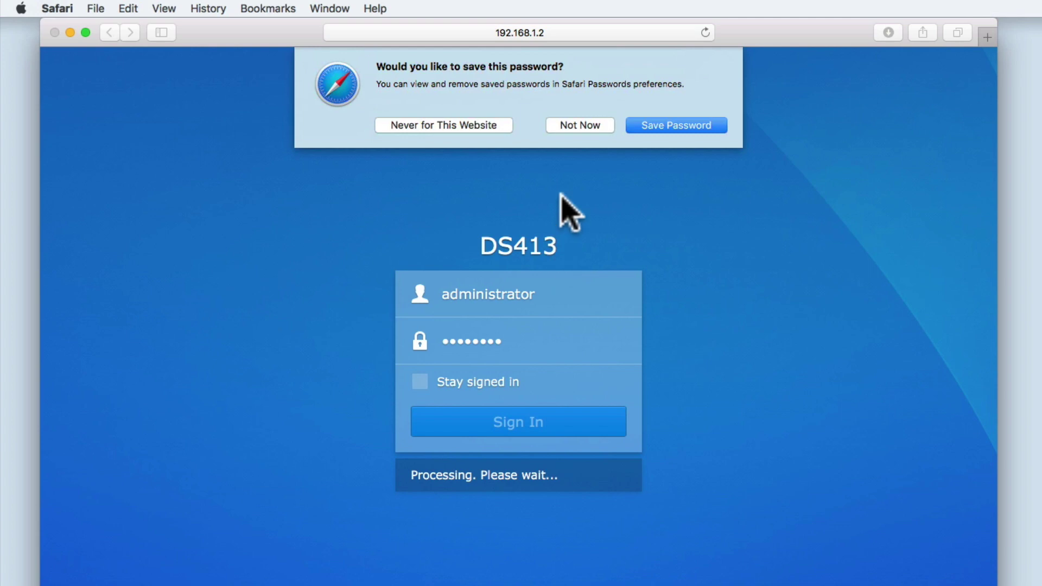
click(577, 125)
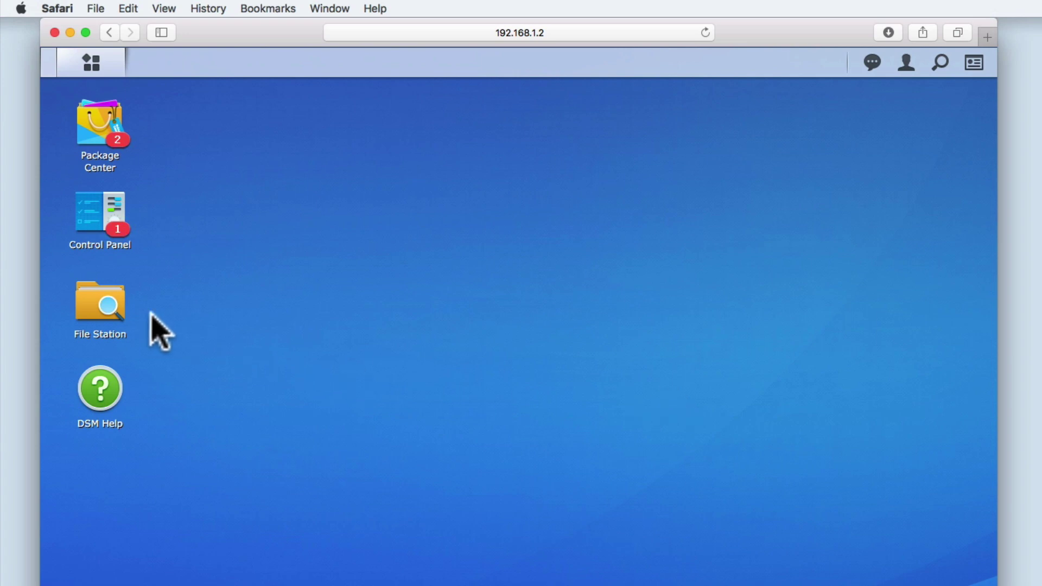
click(109, 318)
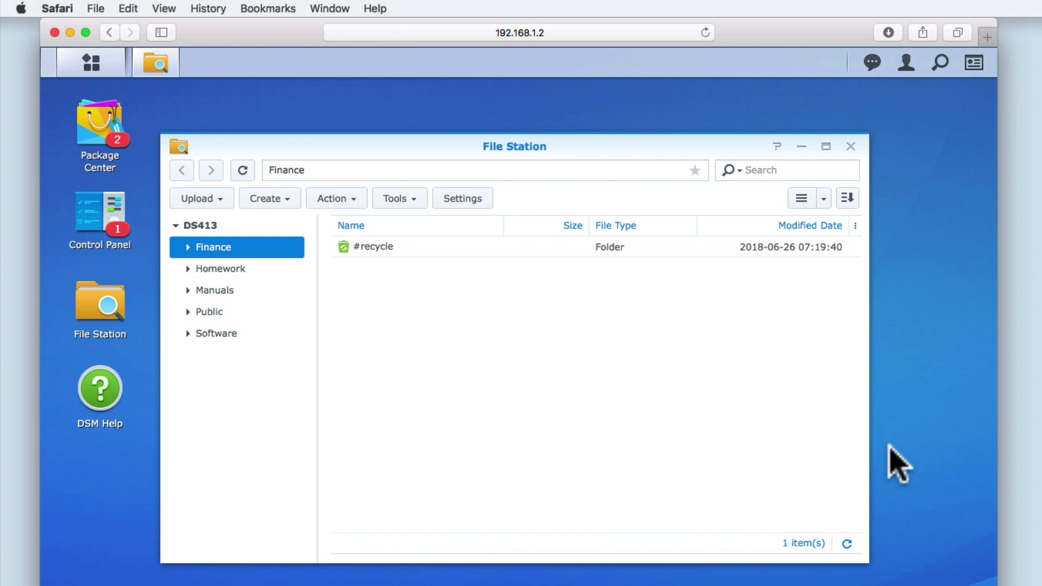
click(850, 146)
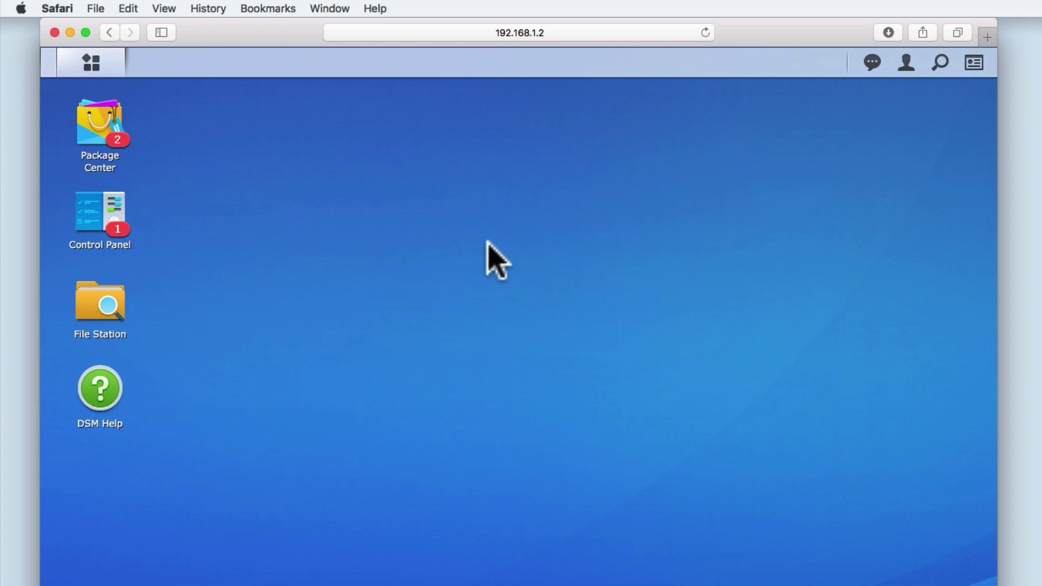
click(101, 69)
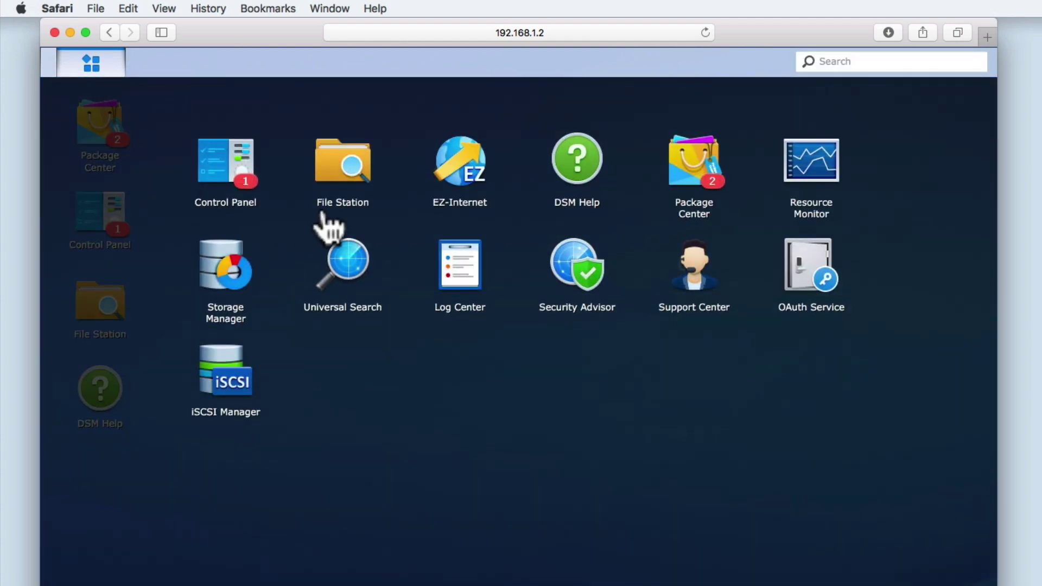
click(350, 182)
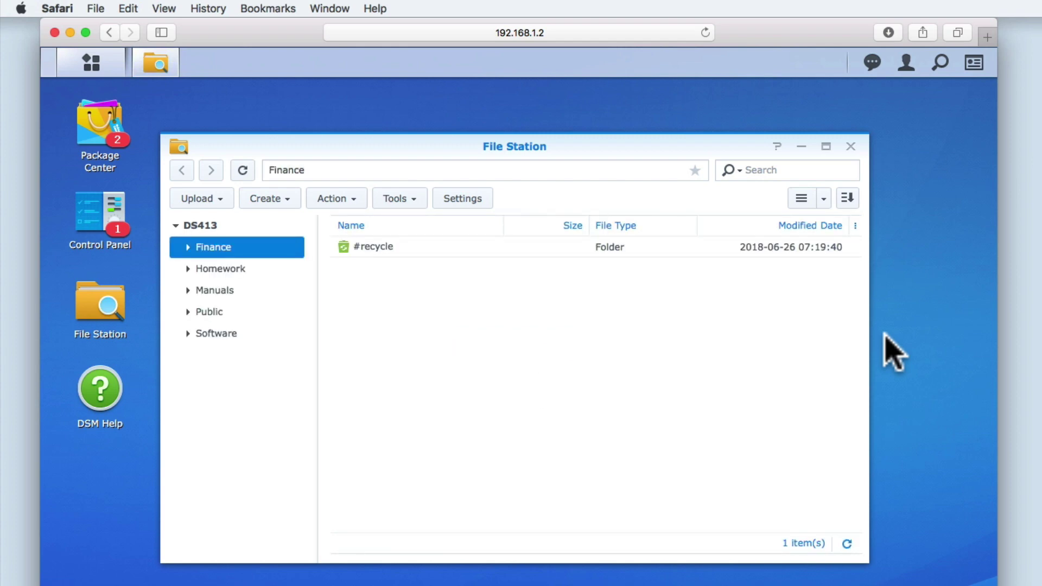
click(850, 147)
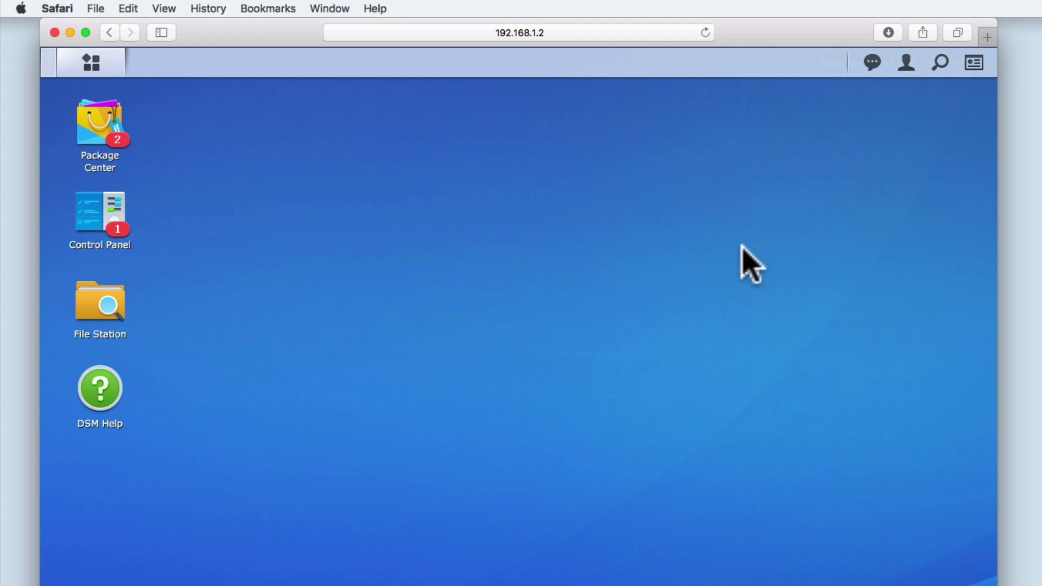
Open File Station's access rules for editing in Control Panel's Application Portal
click(103, 217)
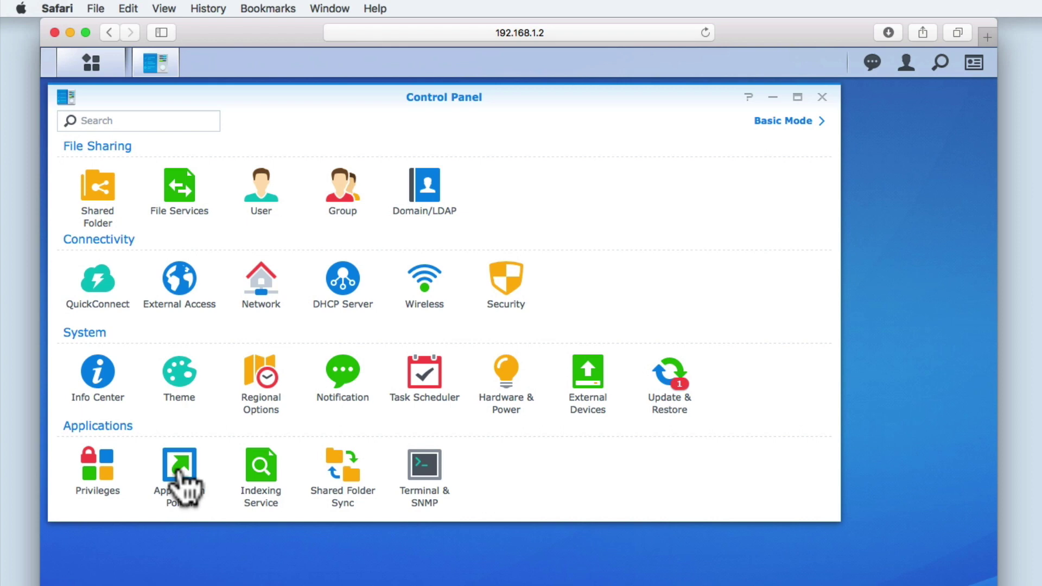
click(179, 474)
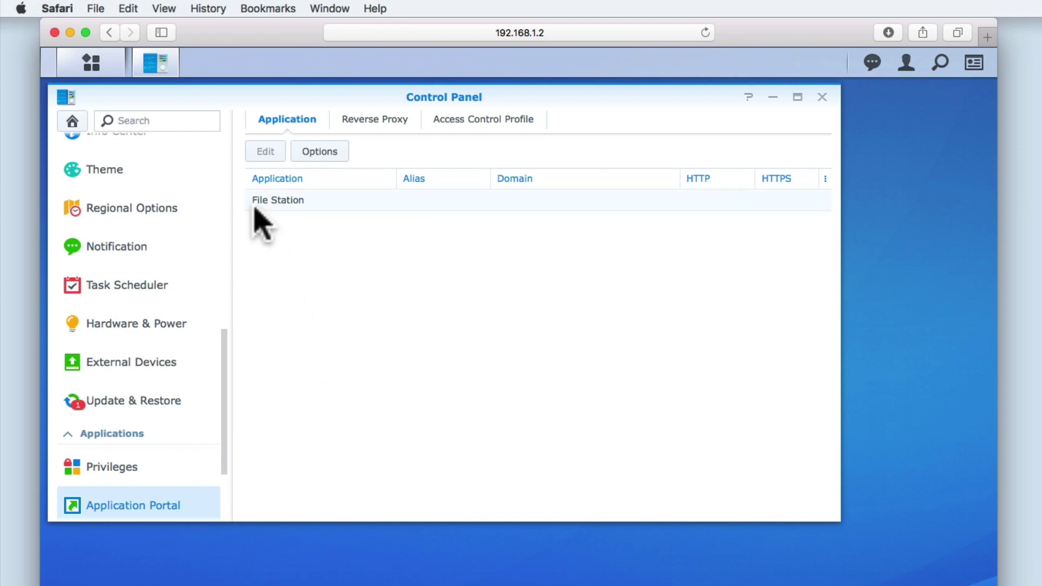
click(288, 202)
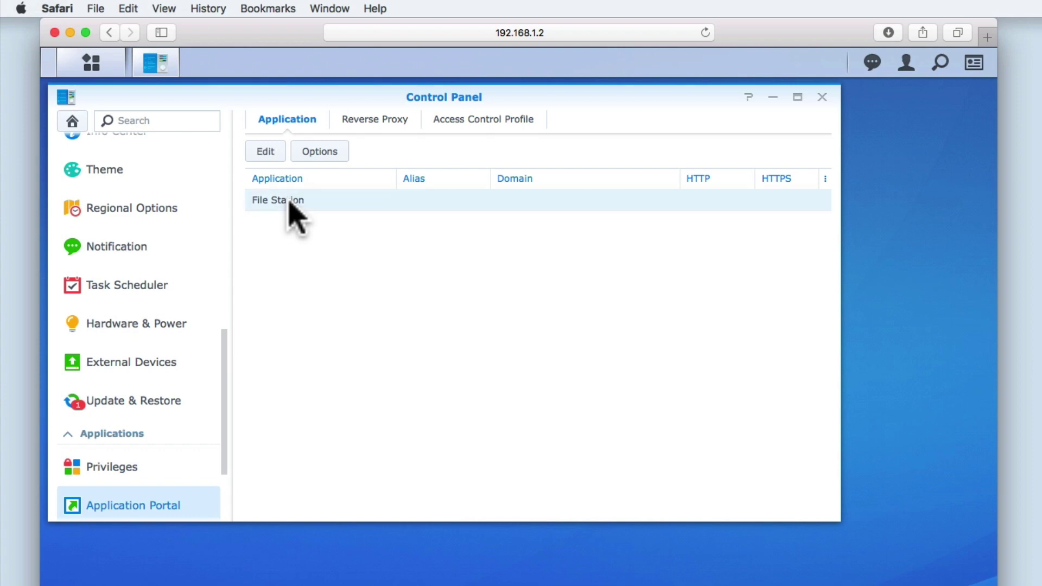
click(265, 157)
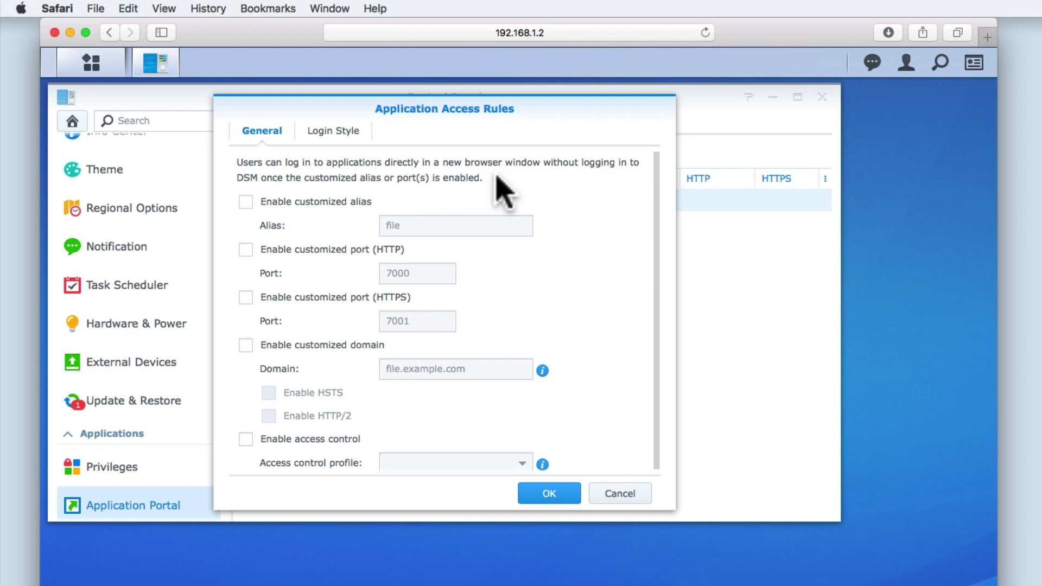
Enable File Station's customized alias, keep it as 'file', and save with OK
click(246, 203)
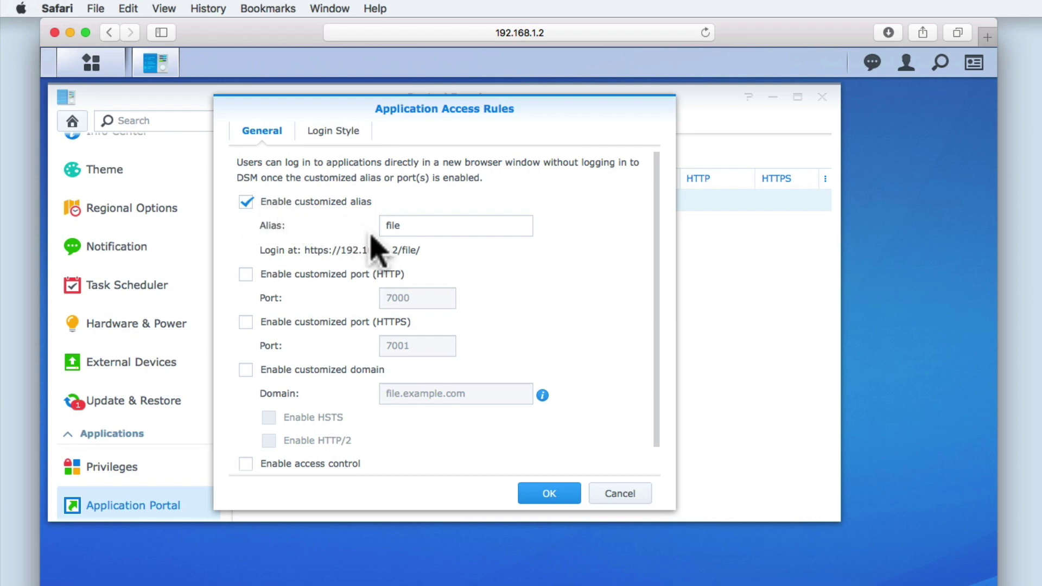
click(408, 226)
drag(419, 225, 368, 225)
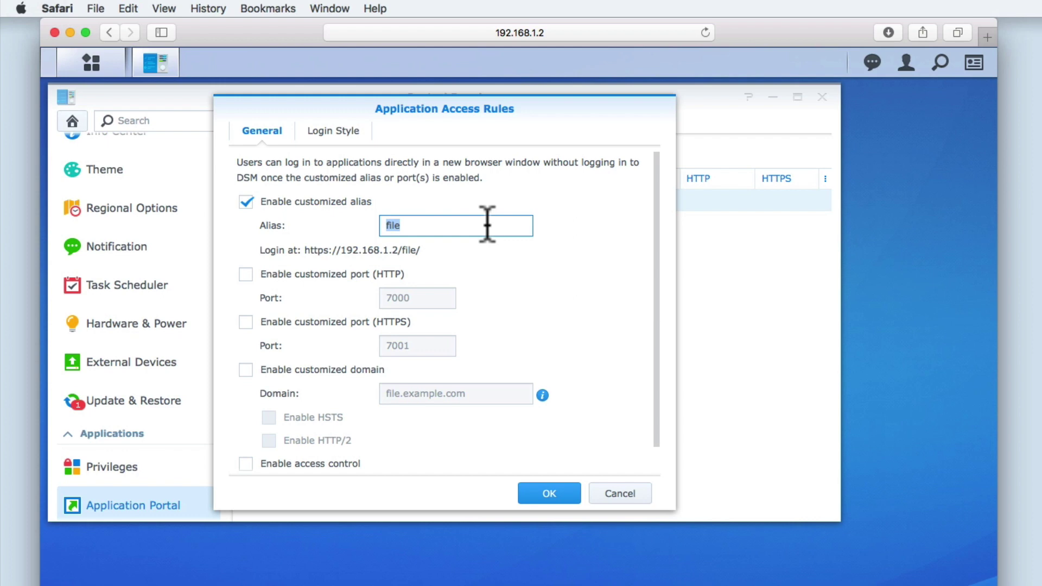
click(428, 252)
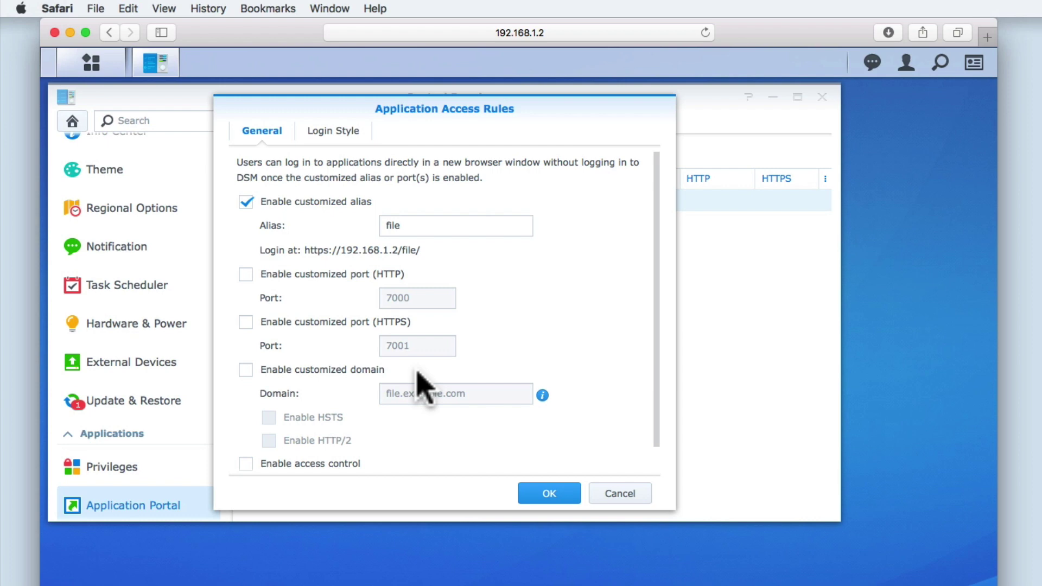
scroll(424, 386, down, 1)
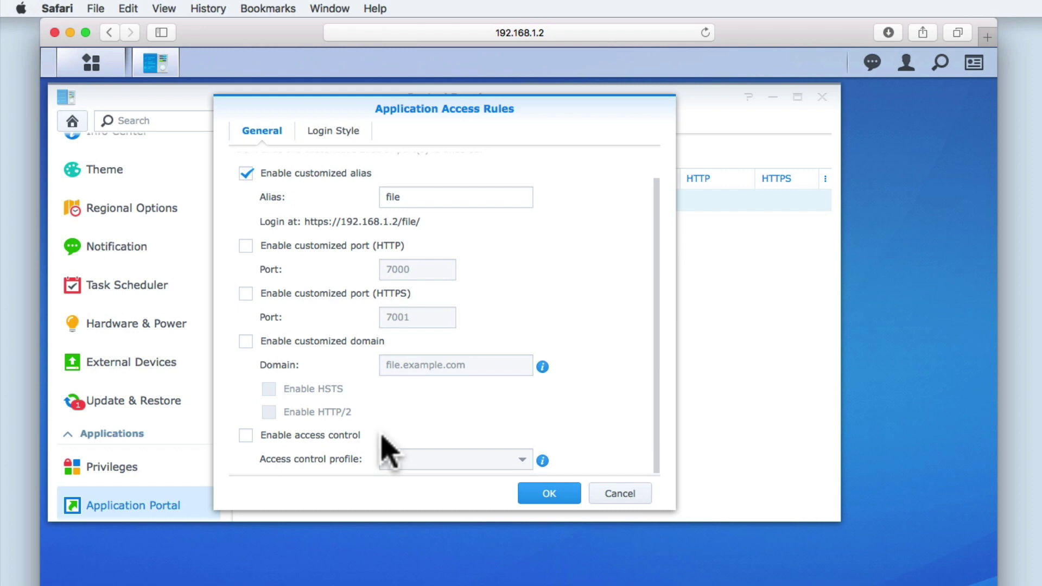
scroll(390, 453, up, 1)
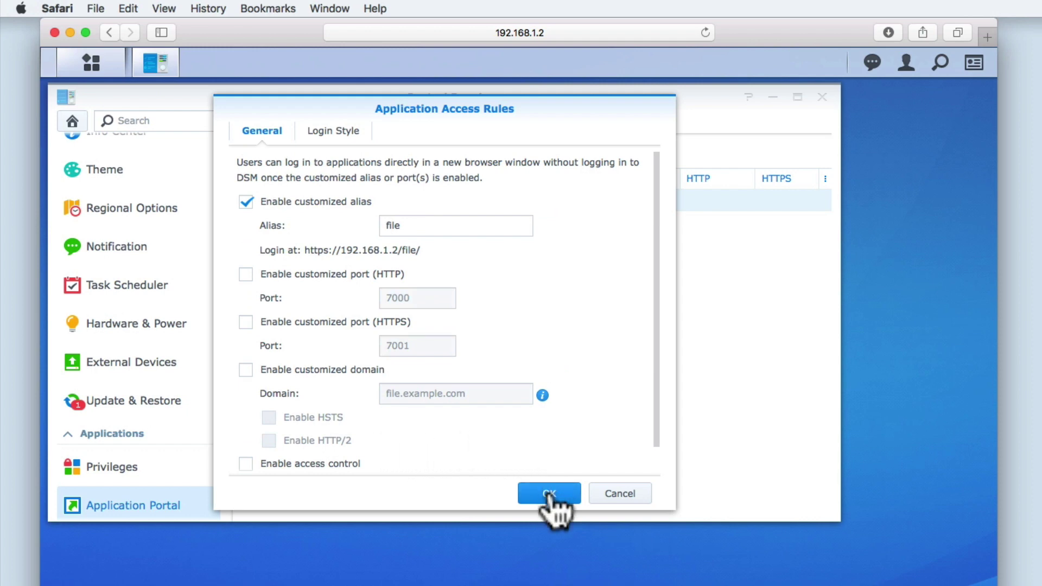
click(549, 494)
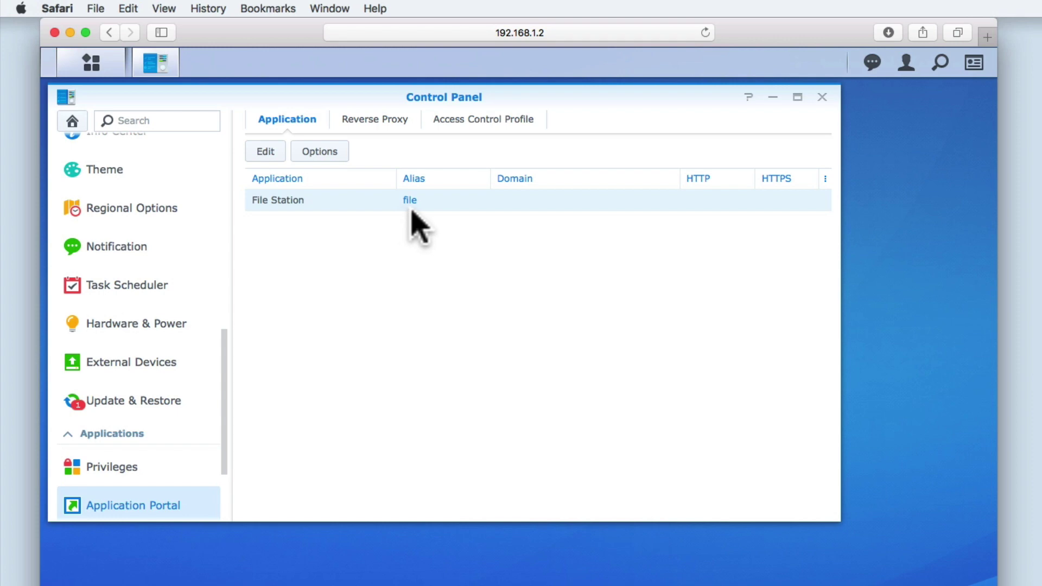
Close the Control Panel and log out of DSM from the account menu
click(822, 97)
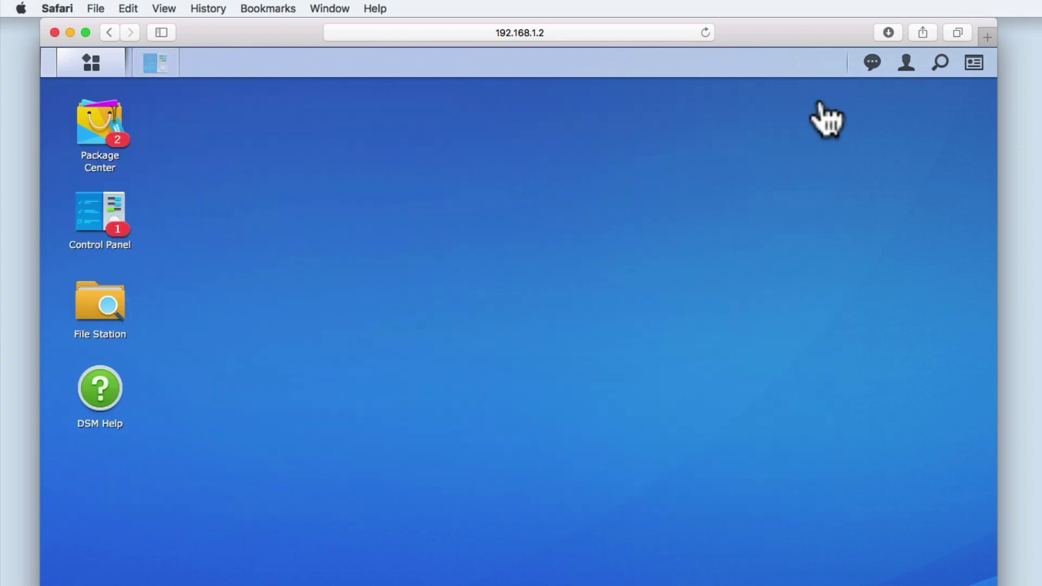
click(903, 69)
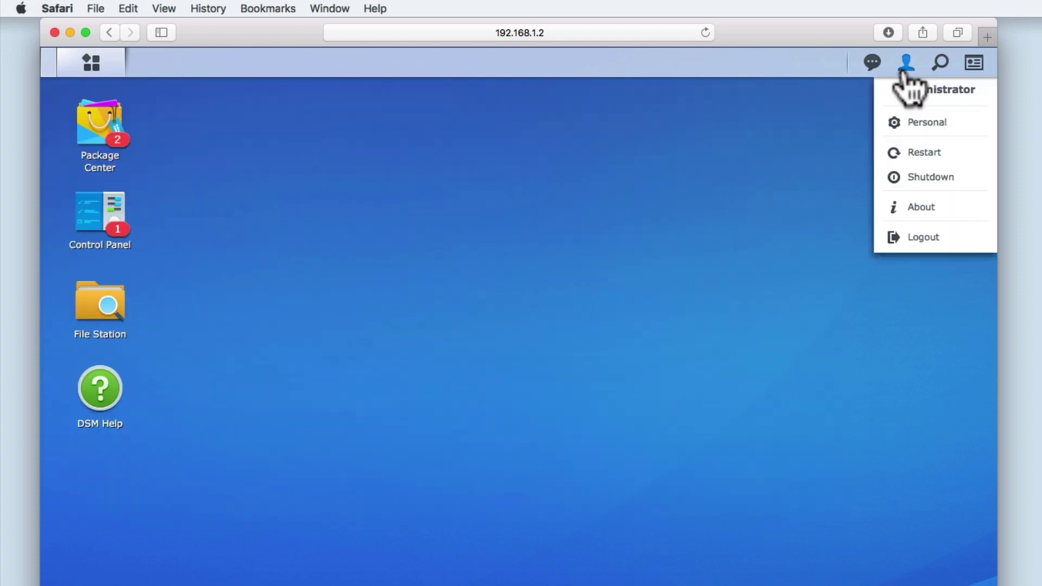
click(918, 239)
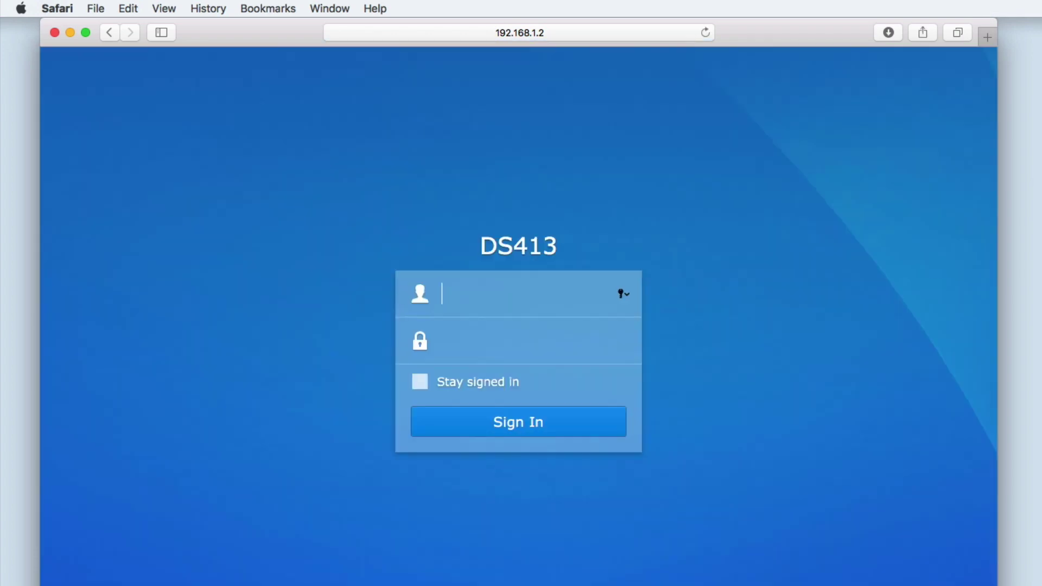
click(565, 33)
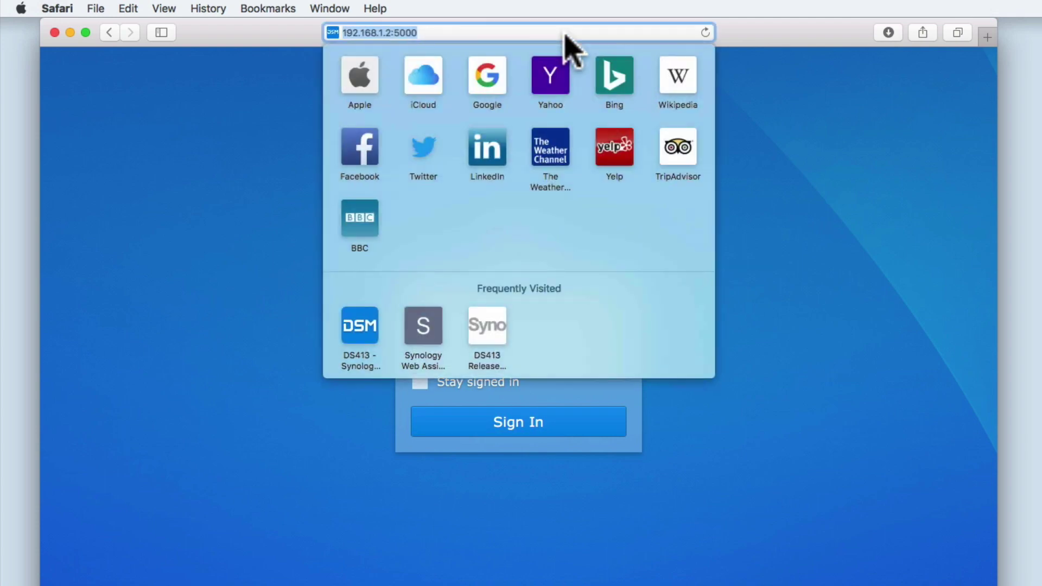
click(565, 31)
key(BackSpace)
key(BackSpace)
key(BackSpace)
key(BackSpace)
key(BackSpace)
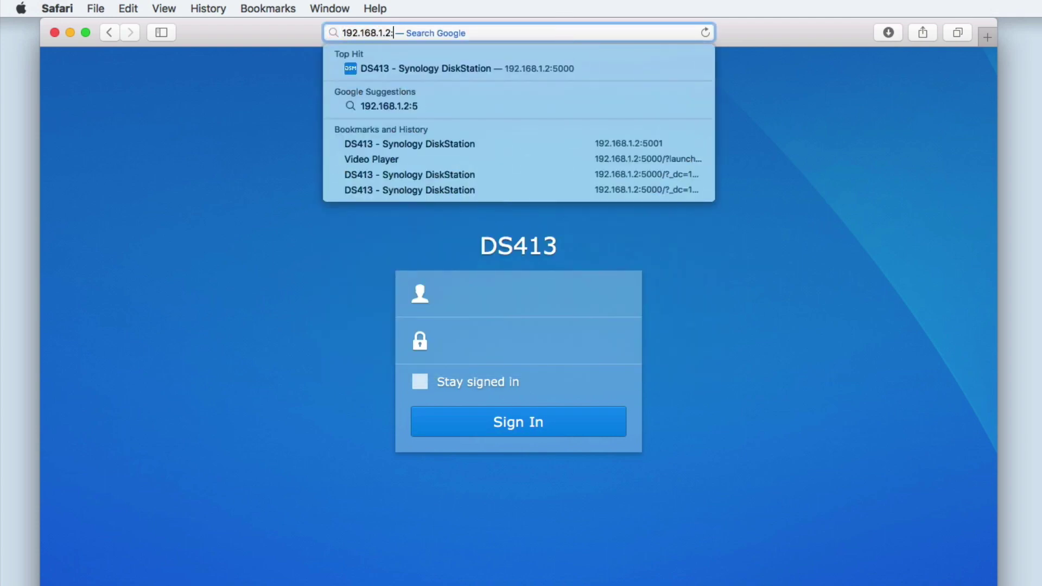
key(Left)
key(Left)
key(Left)
key(Left)
text(https)
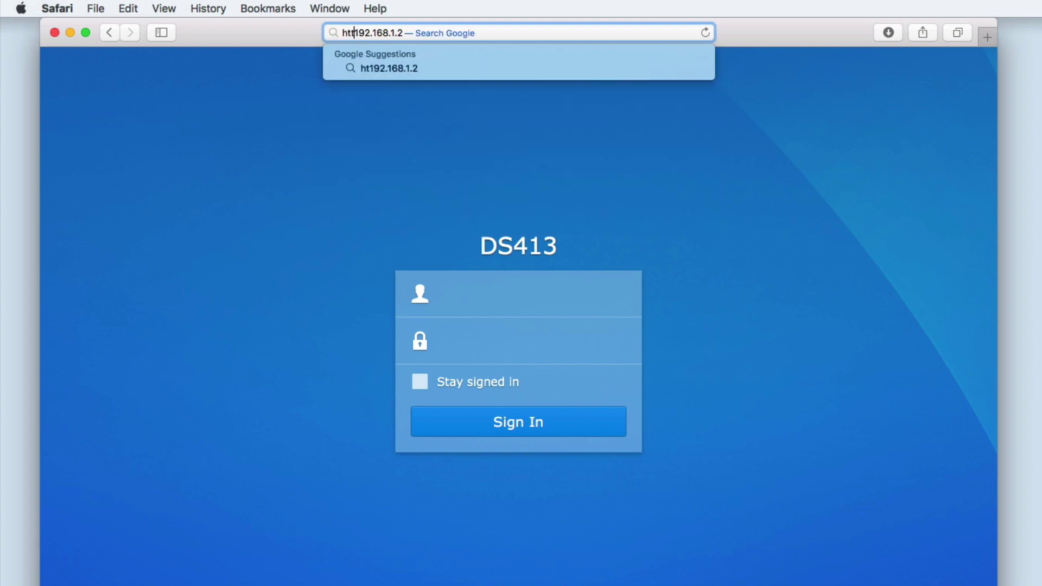
text(://)
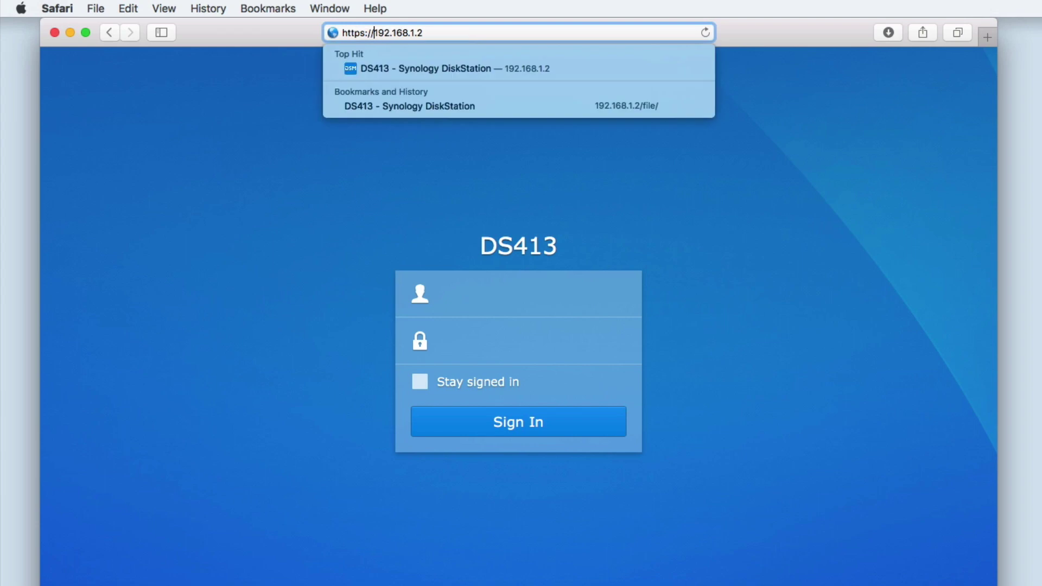
click(403, 33)
text(/)
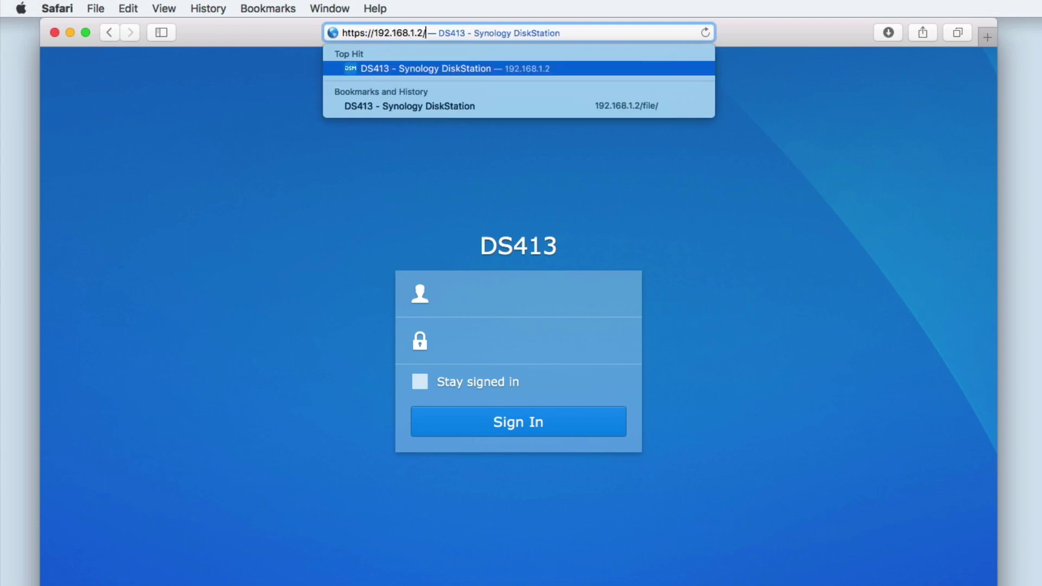
text(file/)
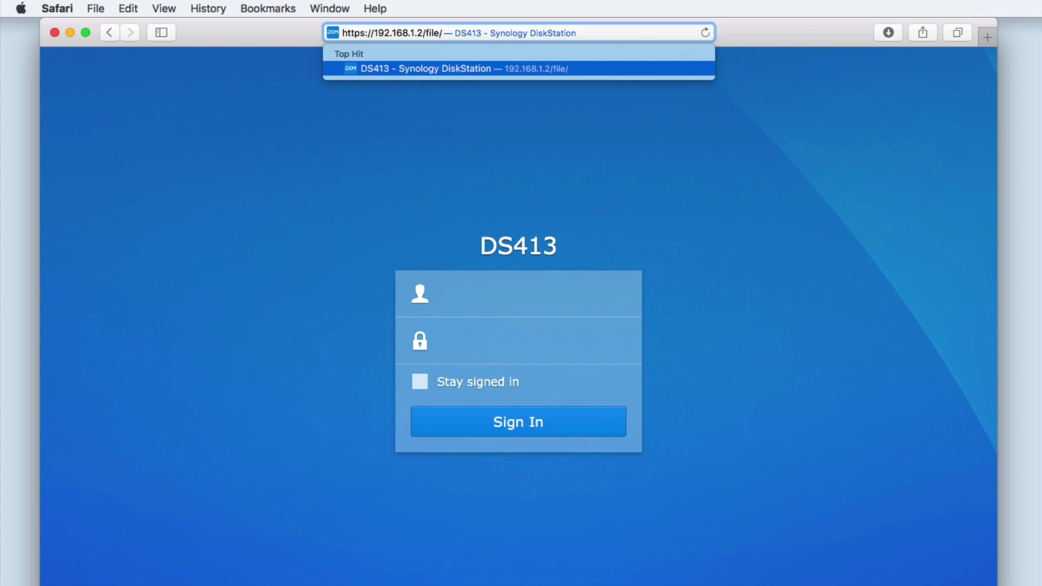
key(Return)
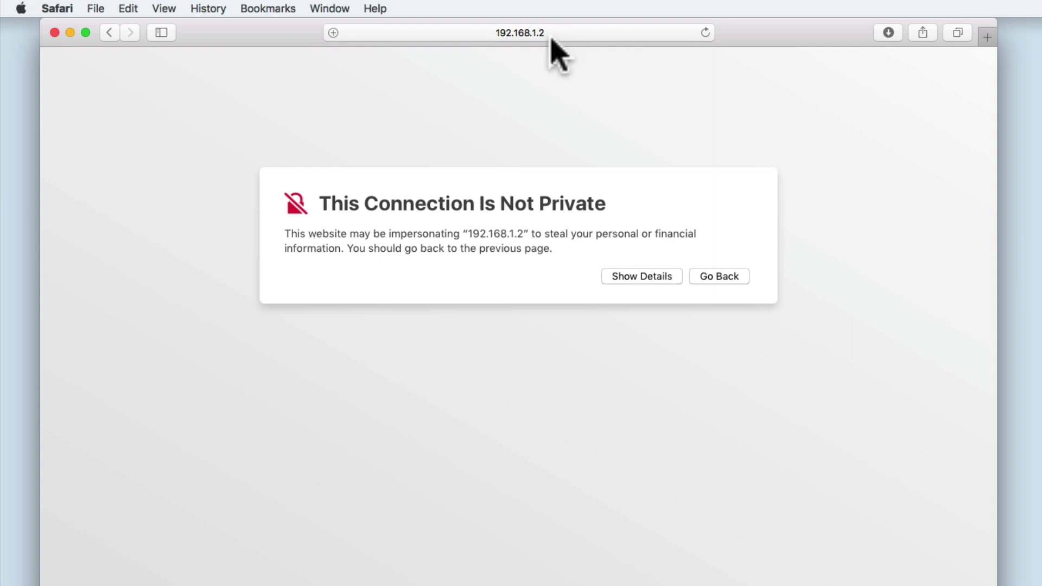
Expand Show Details on the 'This Connection Is Not Private' warning
click(644, 277)
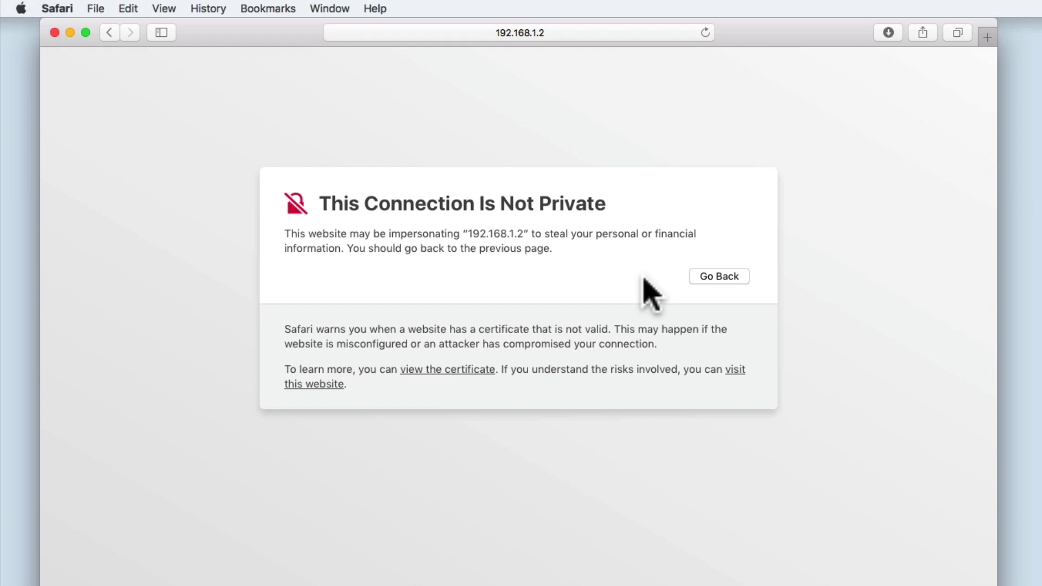
Visit the site anyway and confirm the certificate trust with the Mac password
click(739, 375)
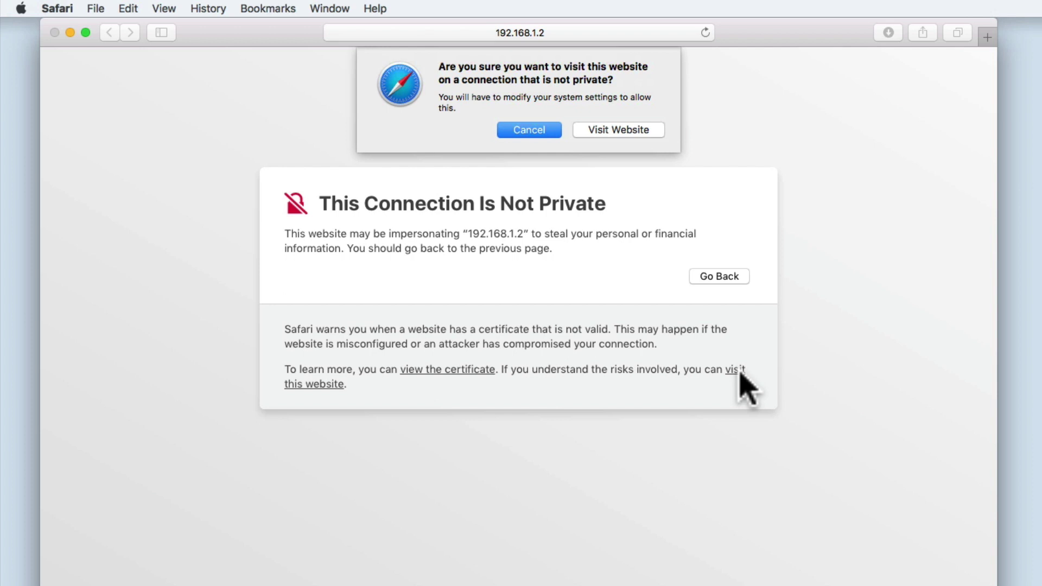
click(635, 129)
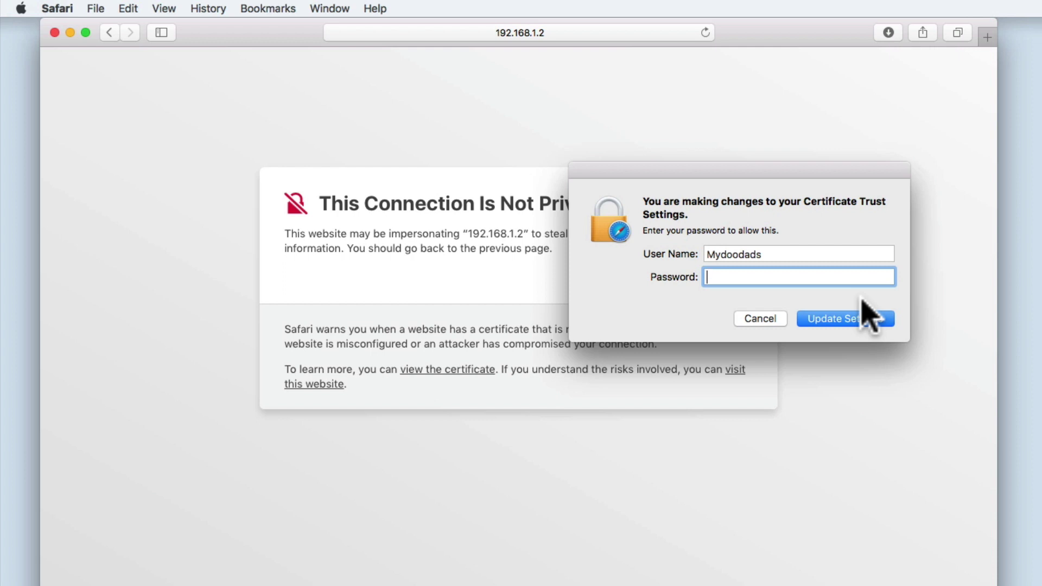
text(•••••••)
click(864, 319)
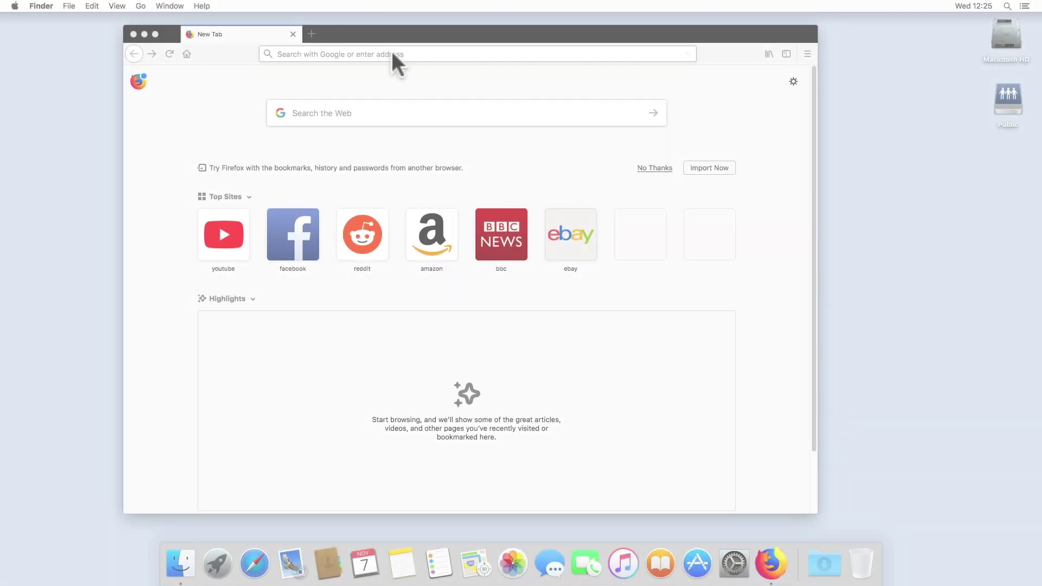
click(394, 51)
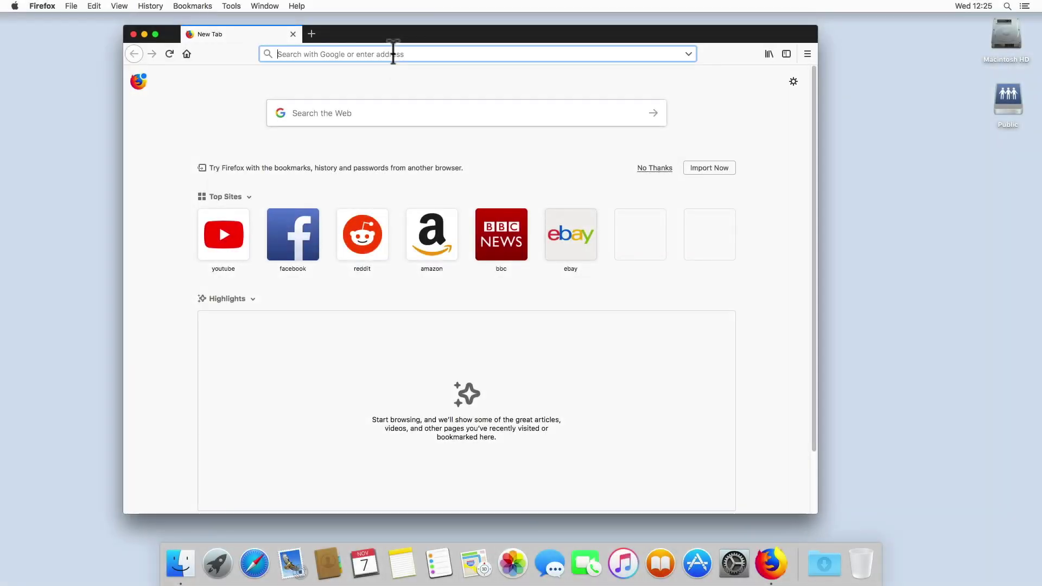
text(http)
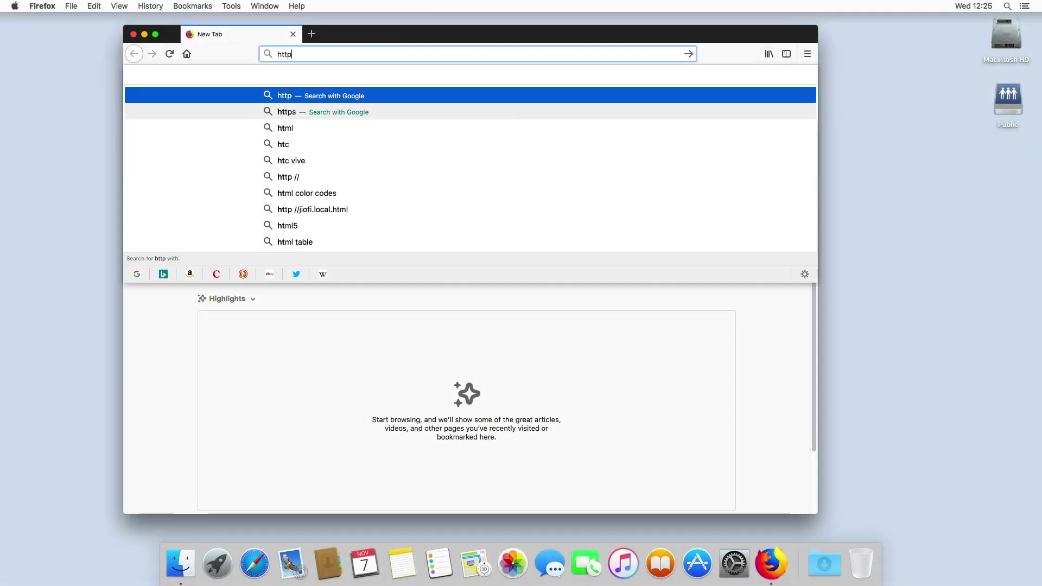
text(s://)
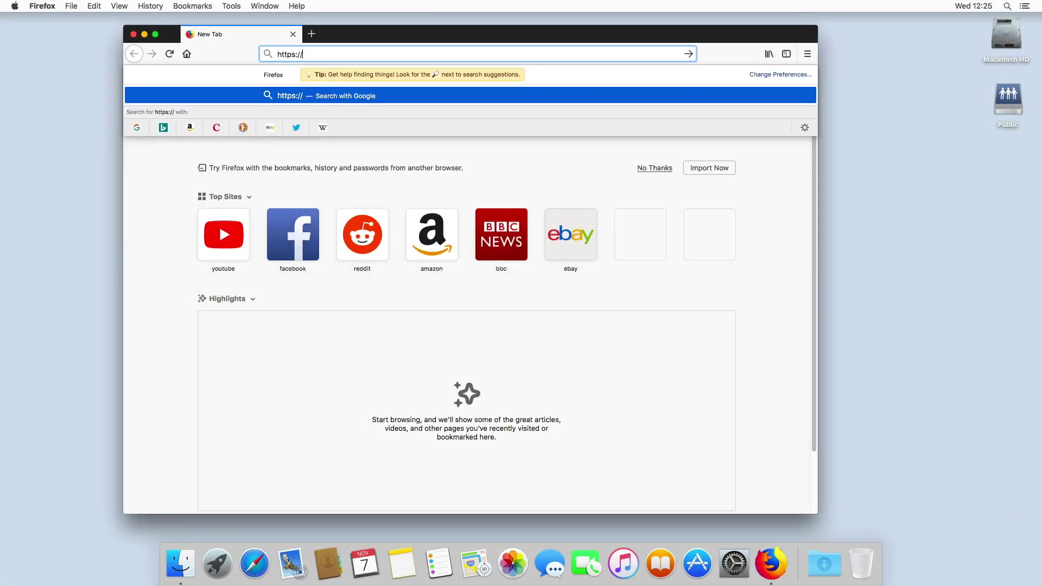
text(192.168.1.2/file)
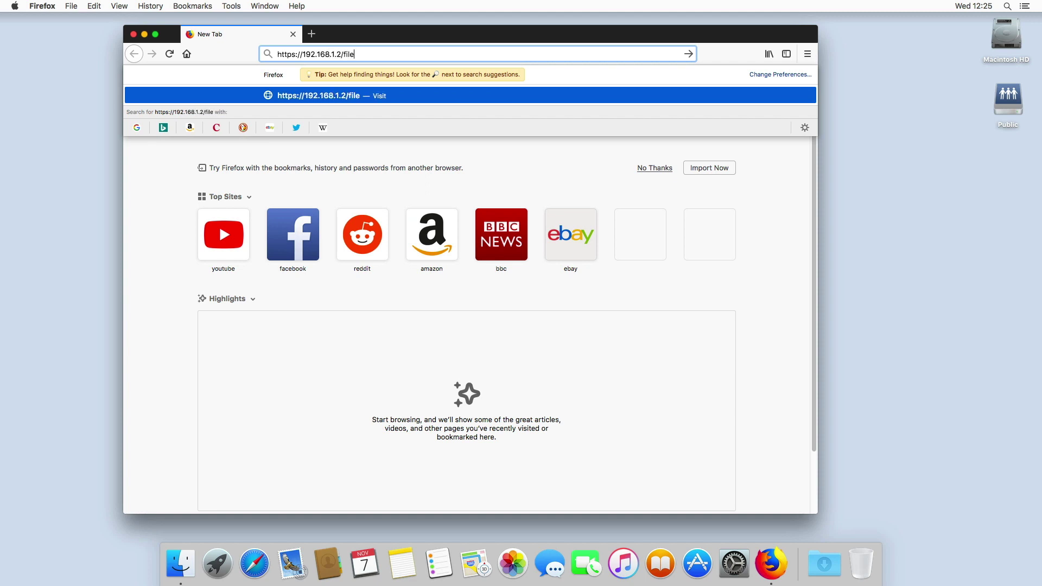
key(Return)
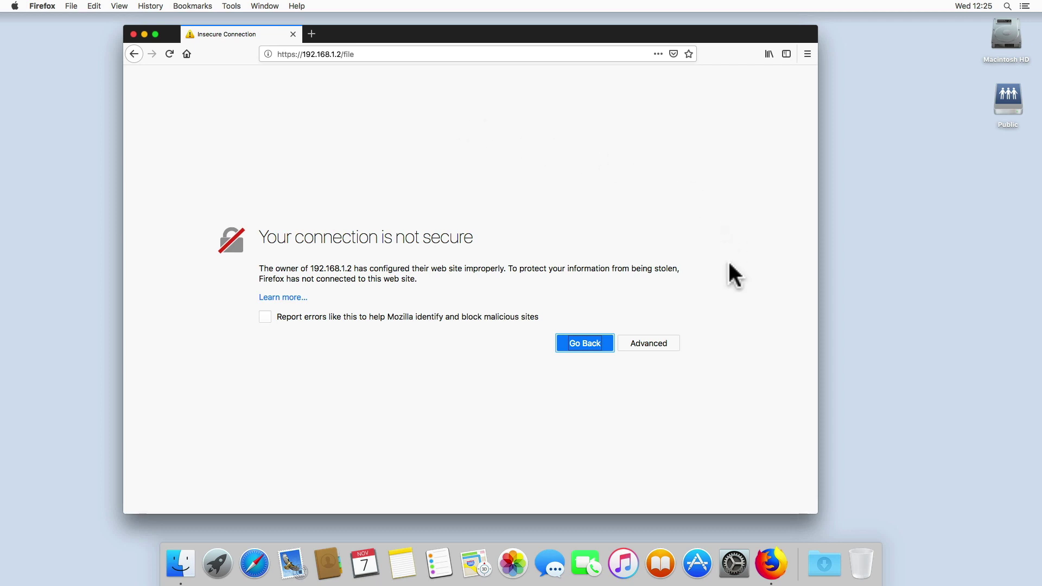
Add and confirm a permanent security exception for the NAS certificate
click(649, 348)
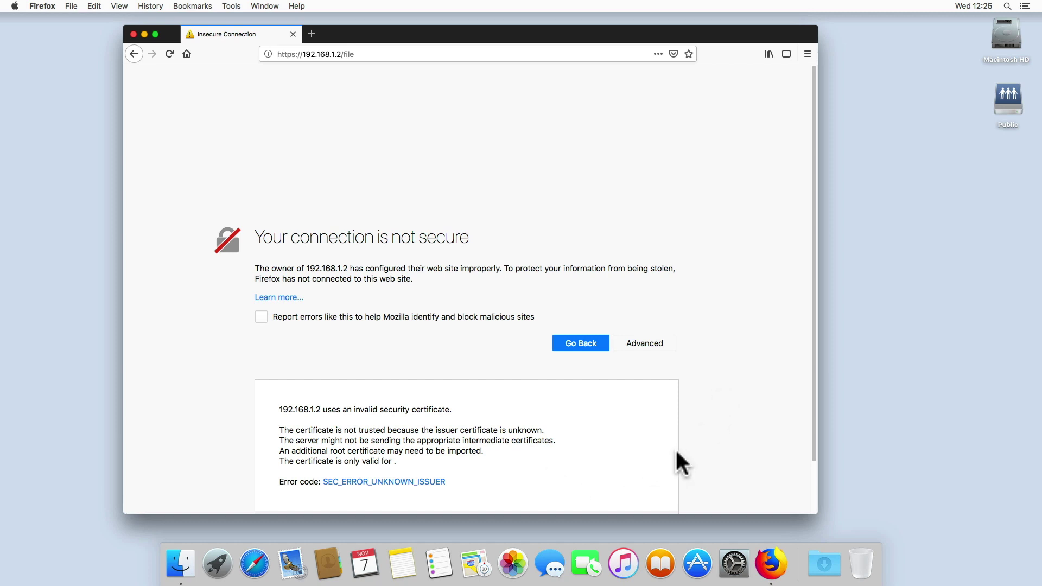
drag(813, 412, 806, 487)
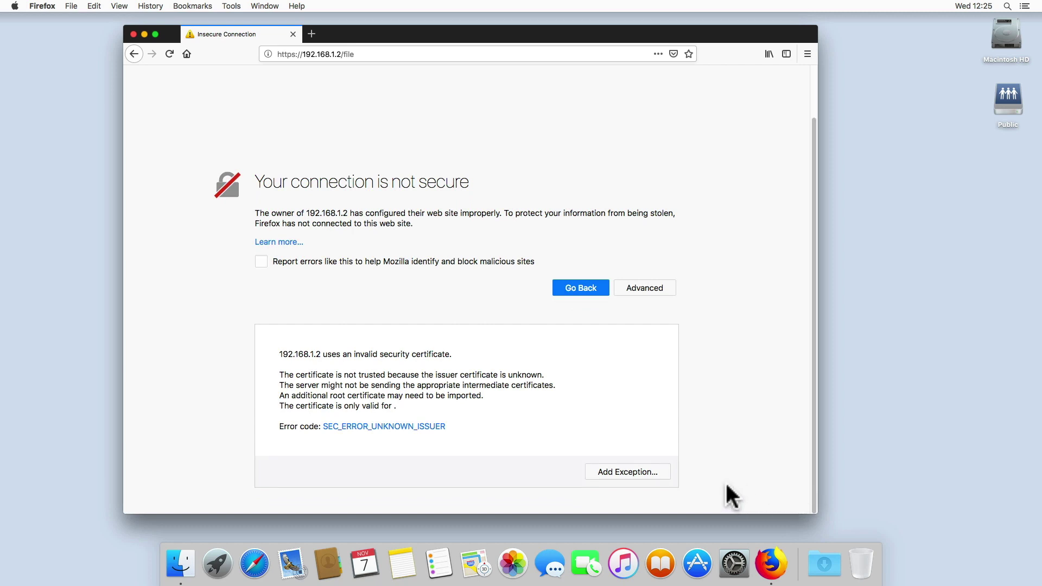
click(639, 469)
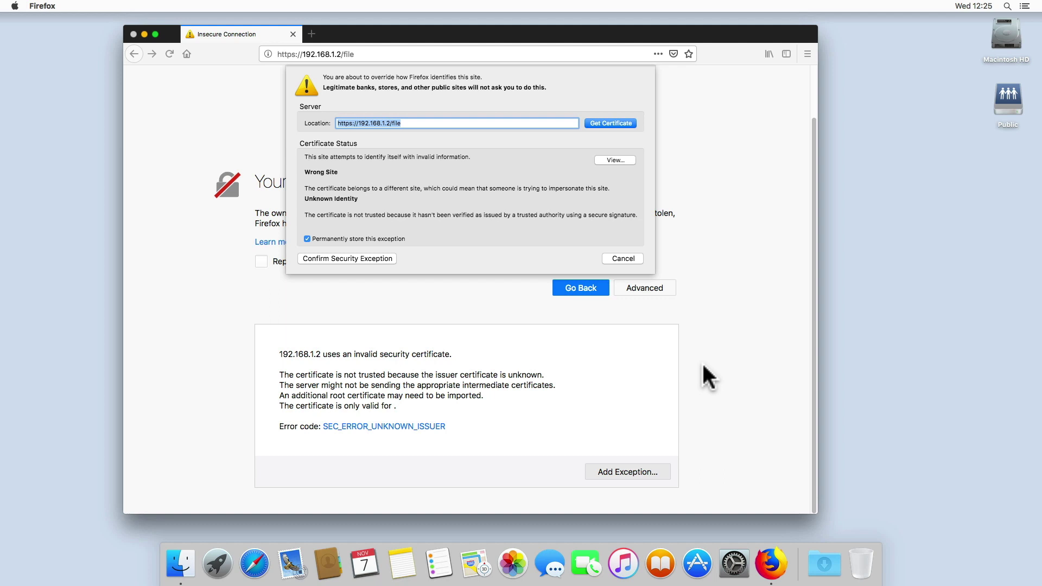
click(344, 259)
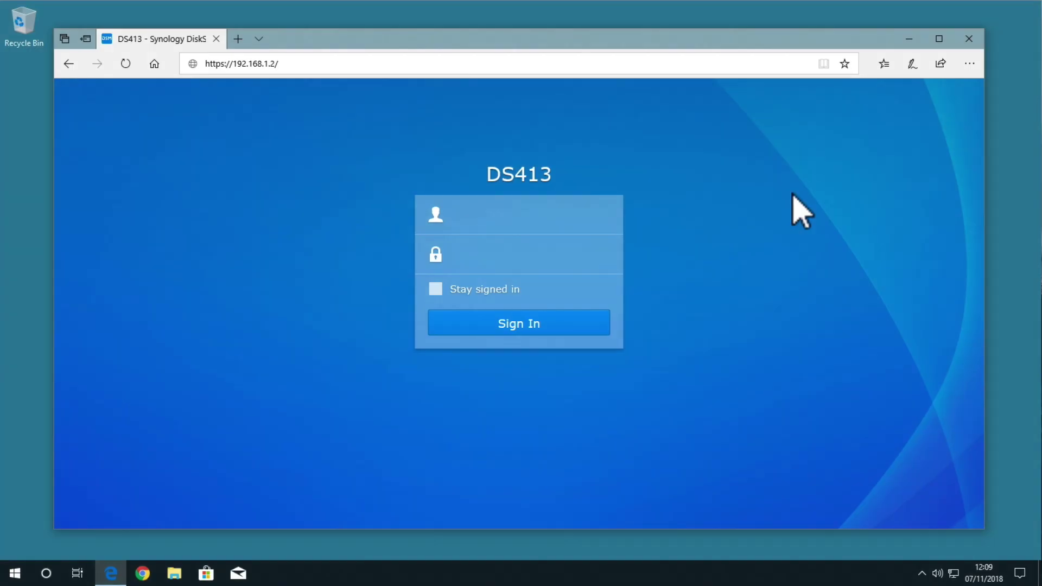
click(289, 64)
click(291, 63)
text(file)
key(Return)
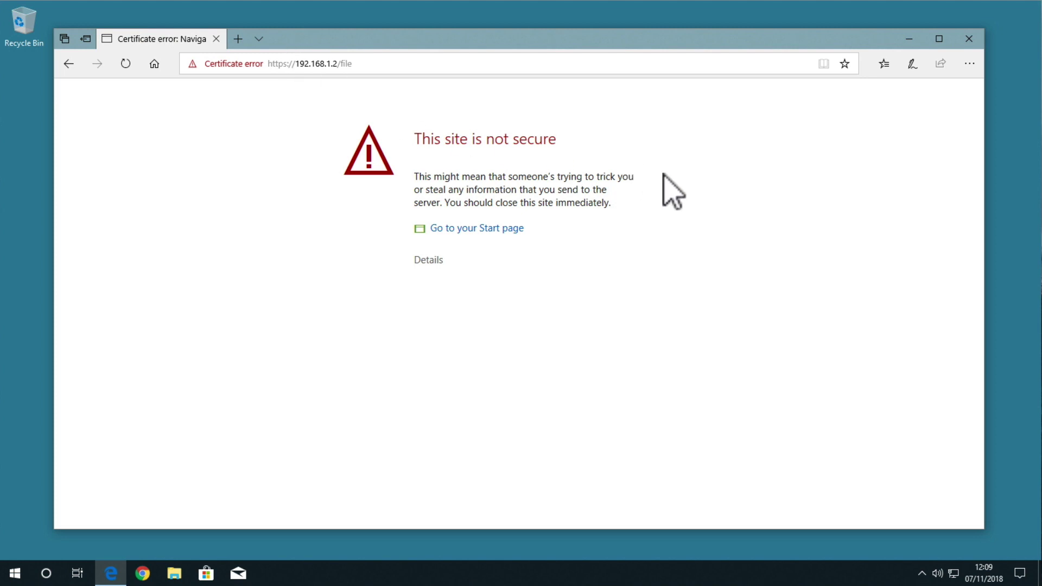
click(436, 264)
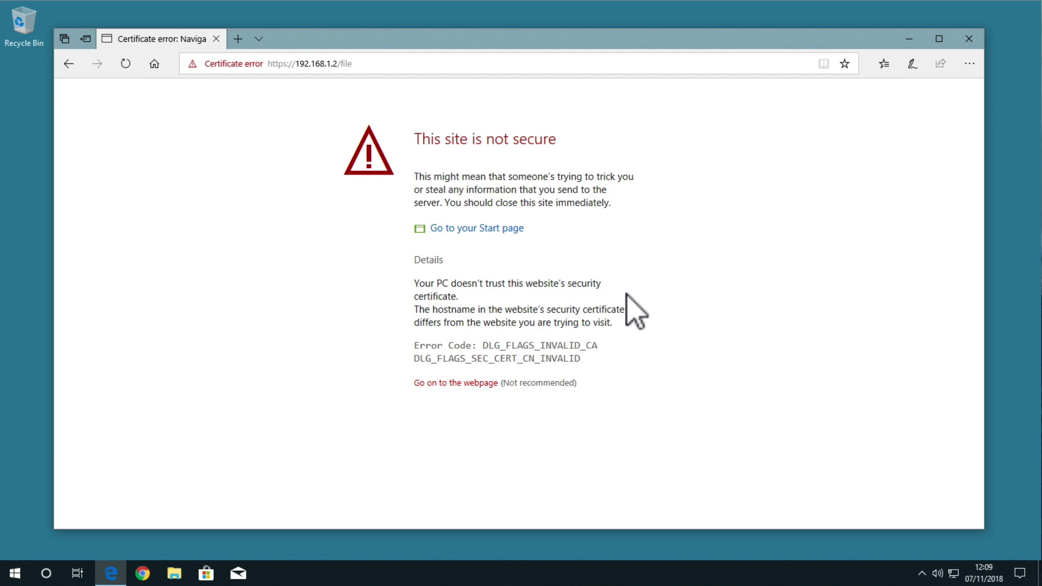
click(485, 383)
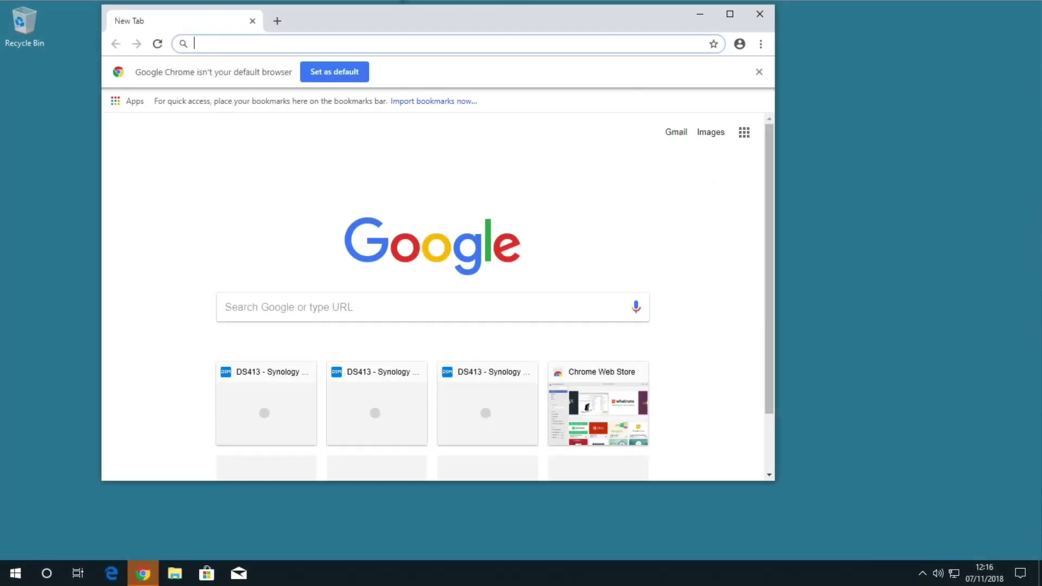
click(231, 42)
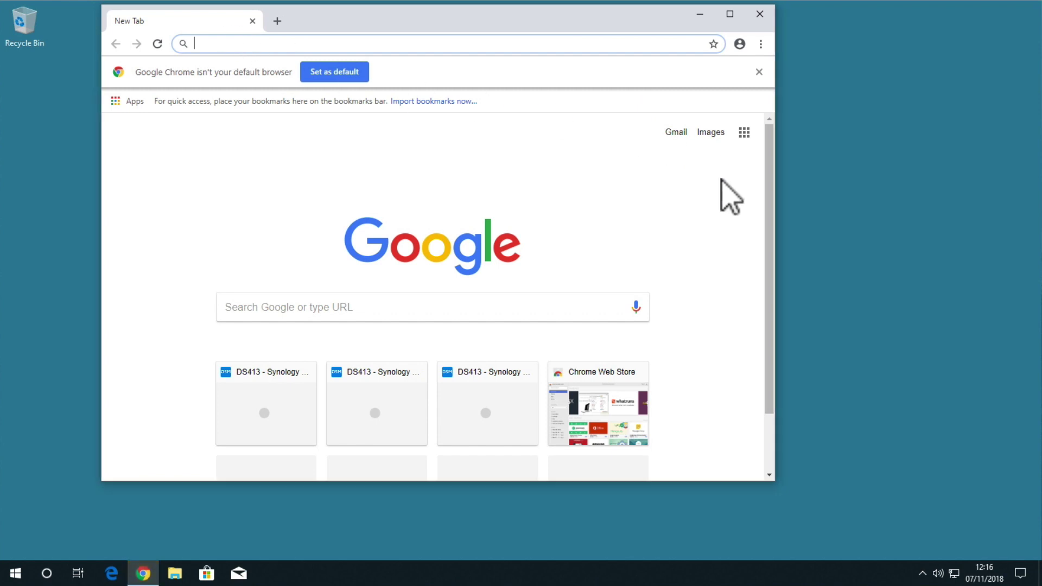
text(https:/)
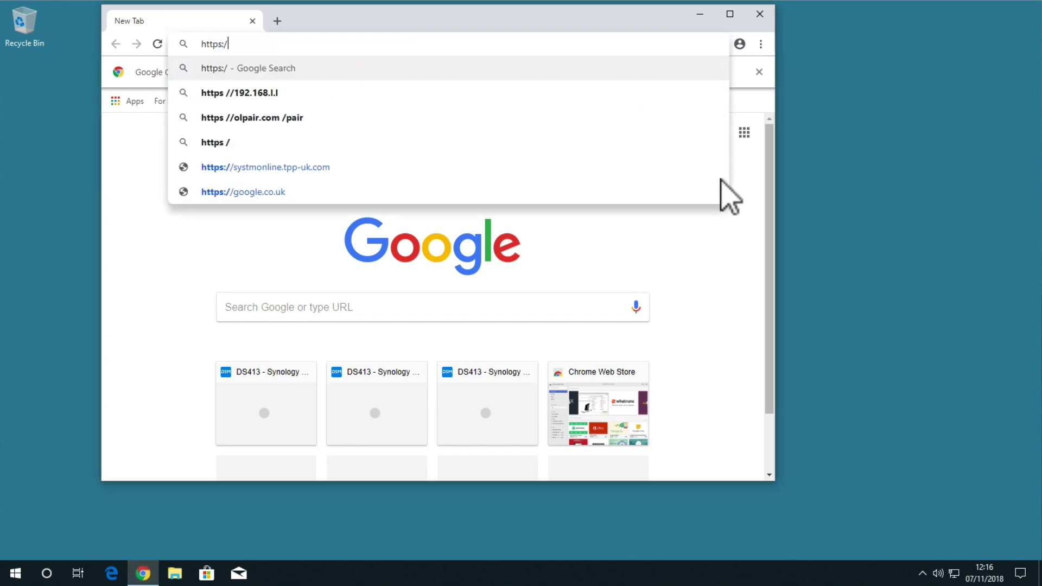
text(/192.168.1)
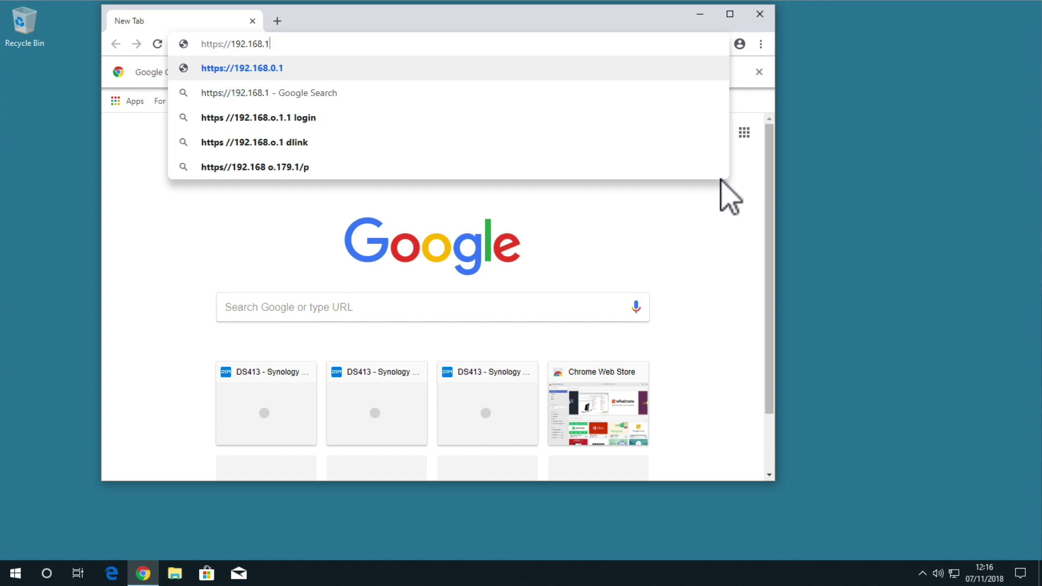
text(.2/file)
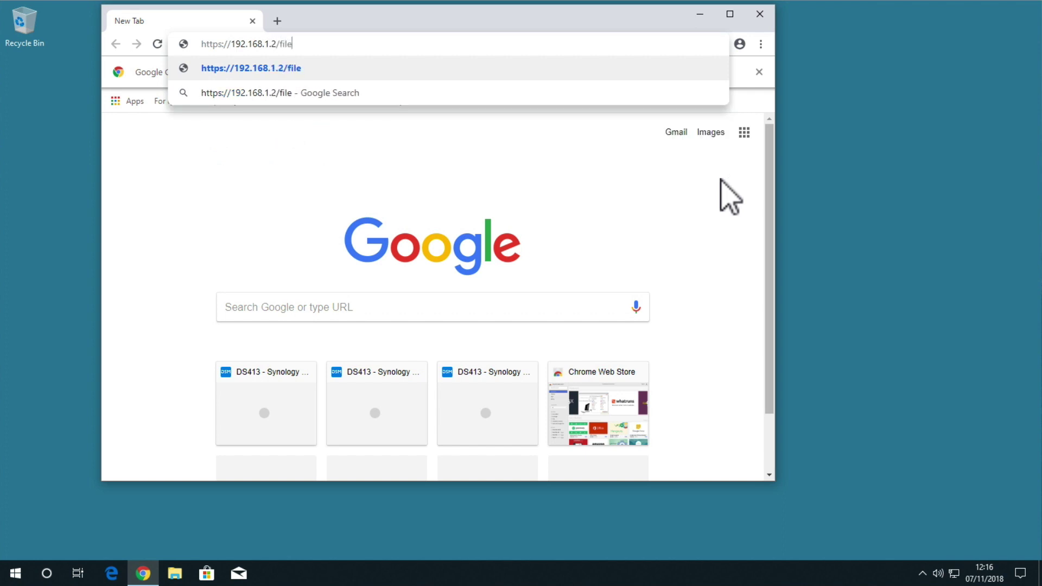
key(Return)
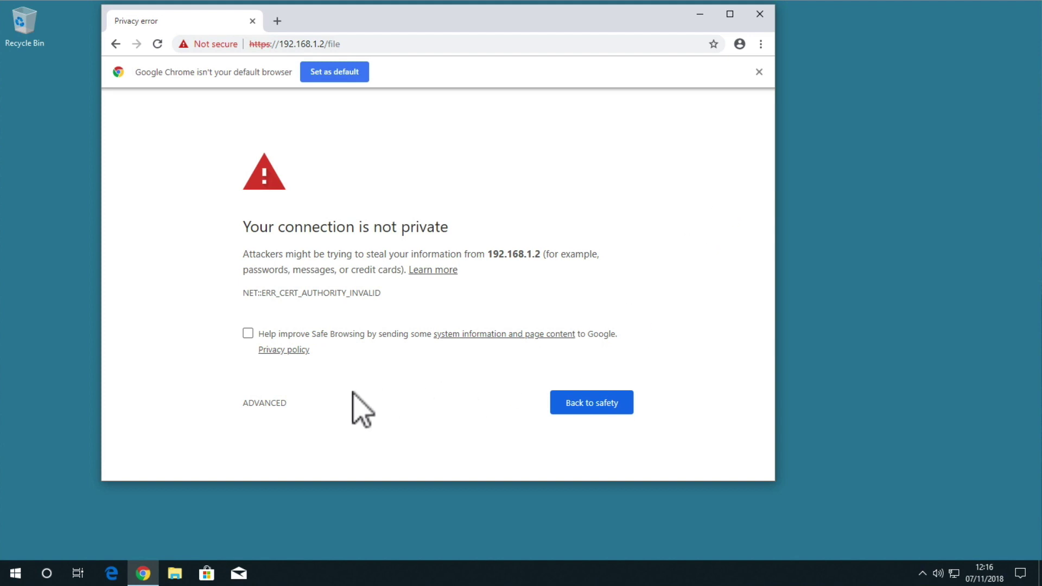
click(264, 404)
scroll(463, 410, down, 1)
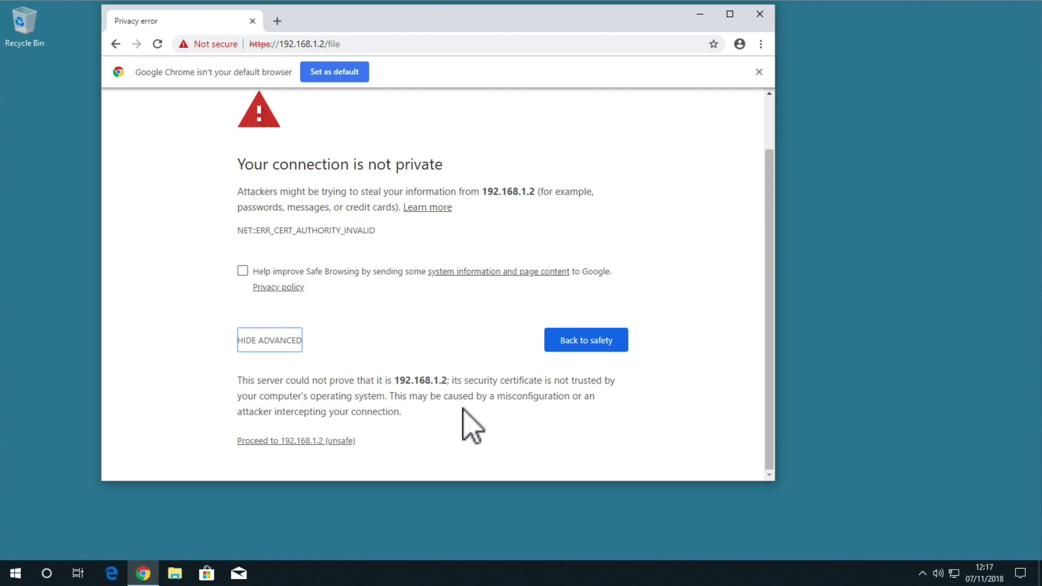
click(276, 441)
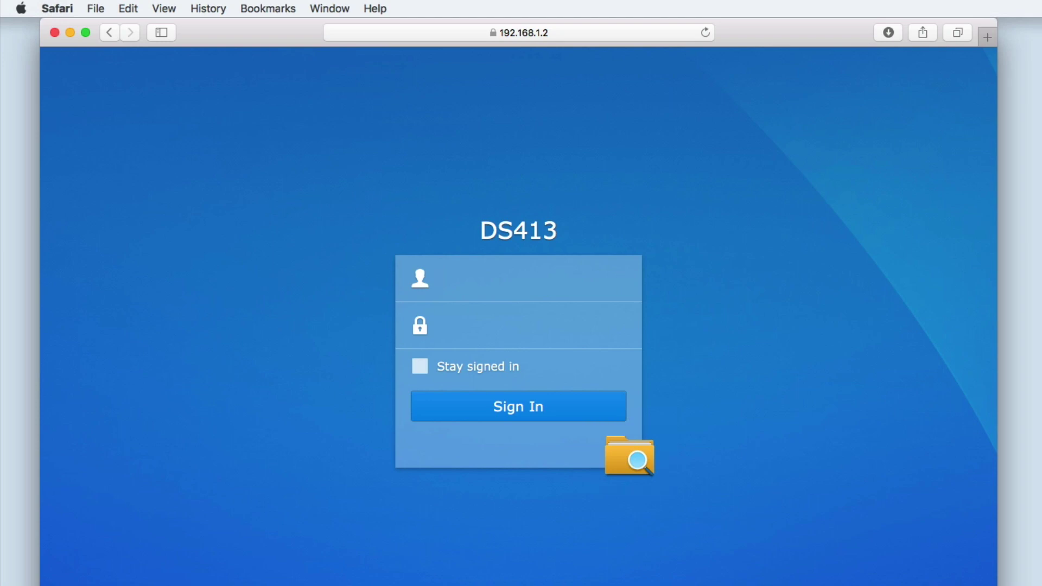
Sign in with the account username and password, decline saving it, and open the Public folder
click(523, 282)
text(mr meeseeks)
key(Tab)
text(••••••••)
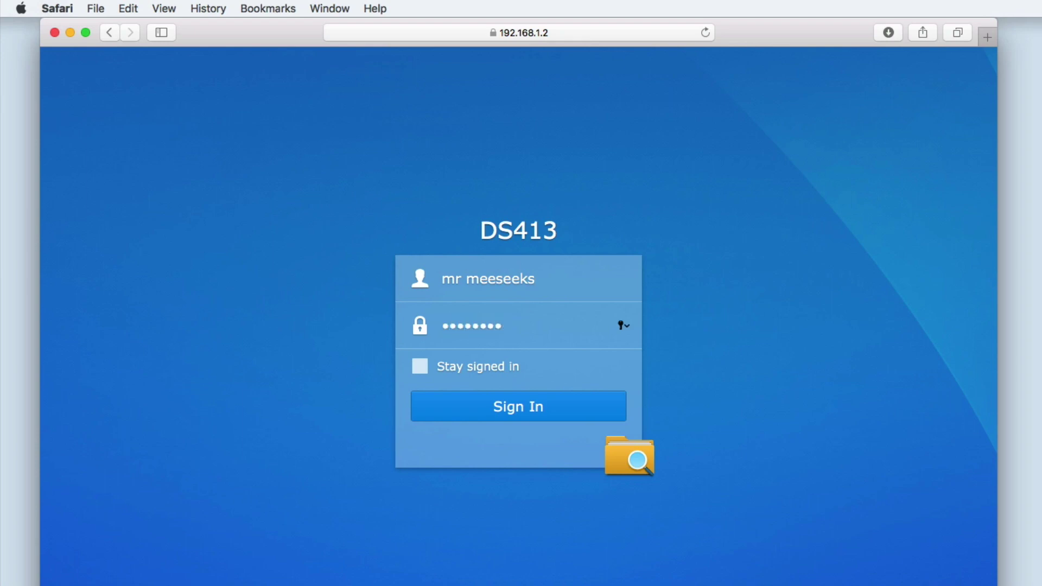
click(572, 408)
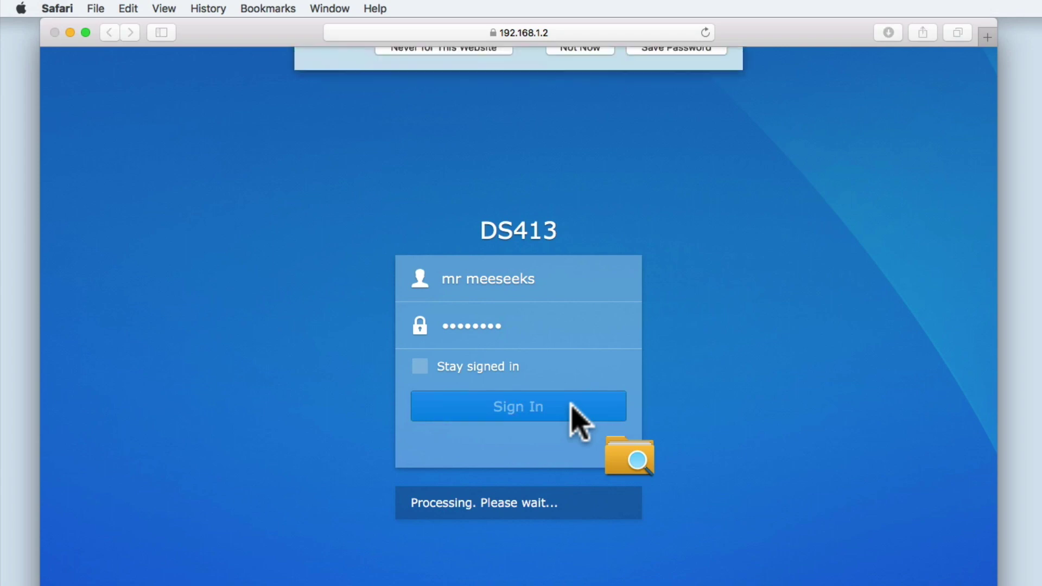
click(586, 130)
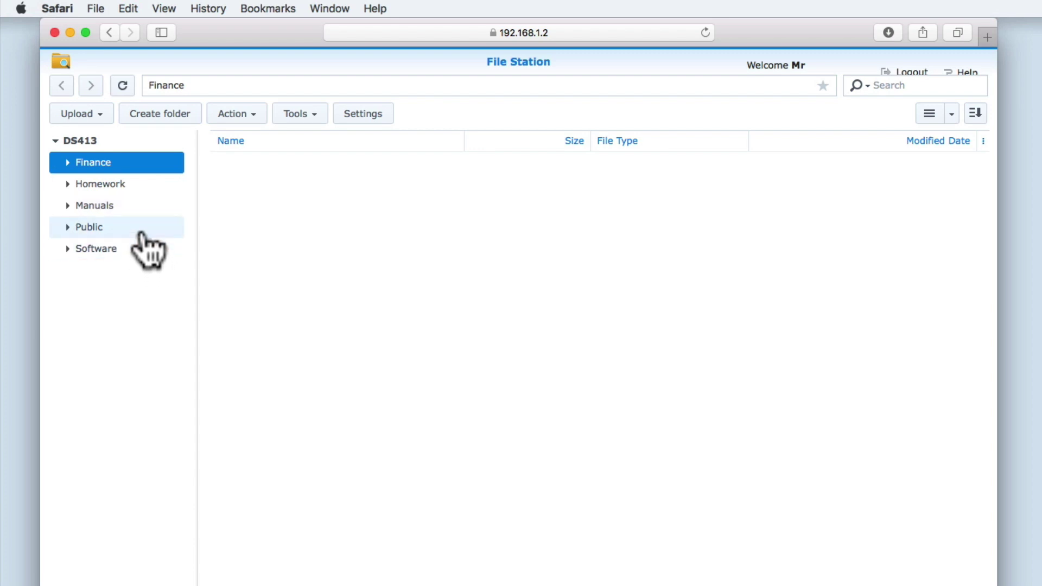
click(143, 239)
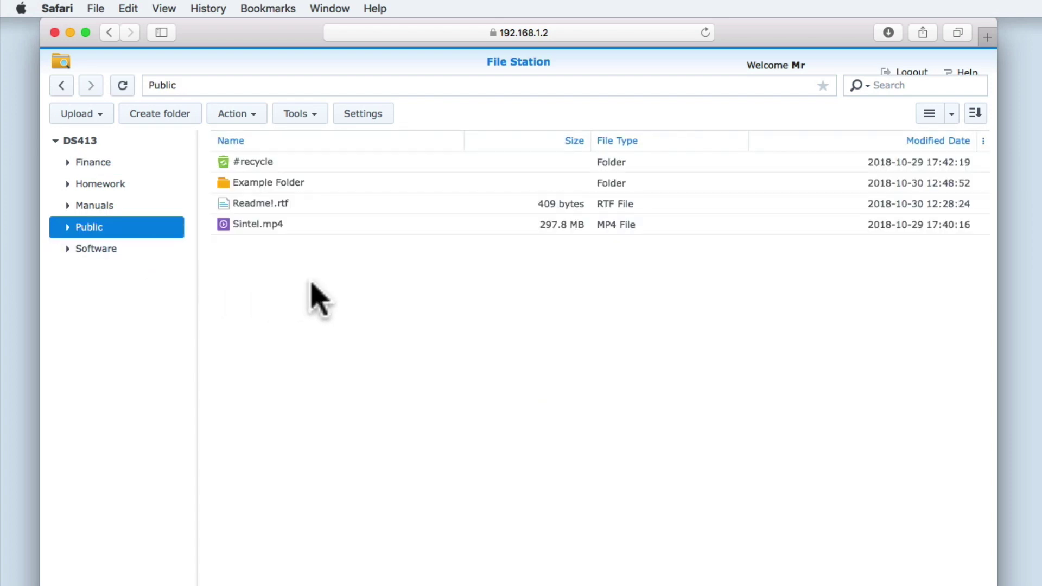